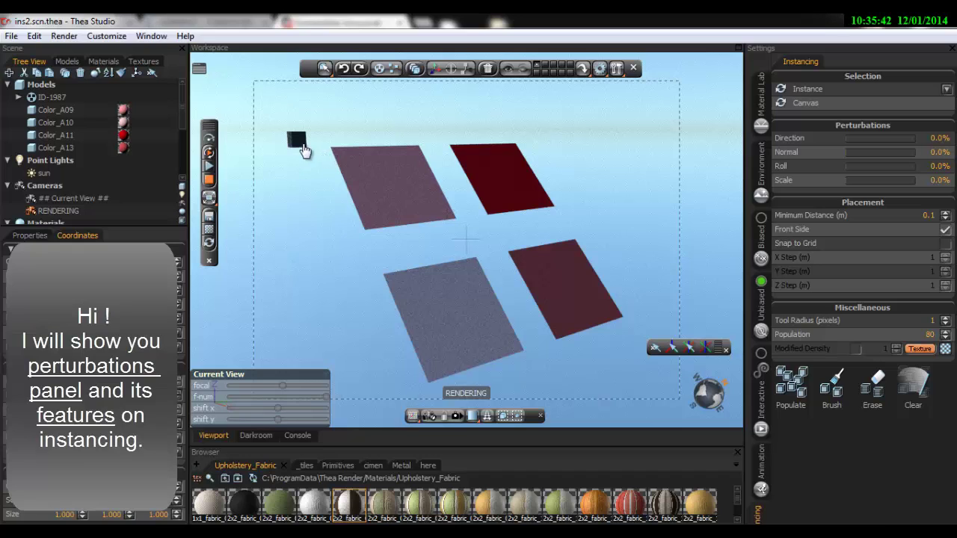
Survey the four planes and the small dark cube in the scene
{"action": "left_click", "coordinate": [422, 193]}
{"action": "left_click", "coordinate": [489, 183]}
{"action": "left_click", "coordinate": [456, 315]}
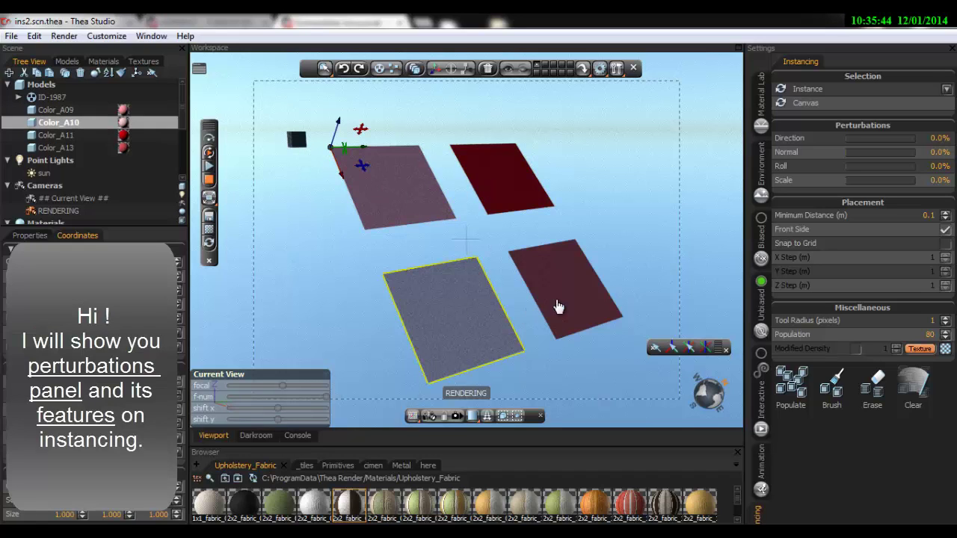
{"action": "left_click", "coordinate": [561, 306]}
{"action": "left_click", "coordinate": [297, 207]}
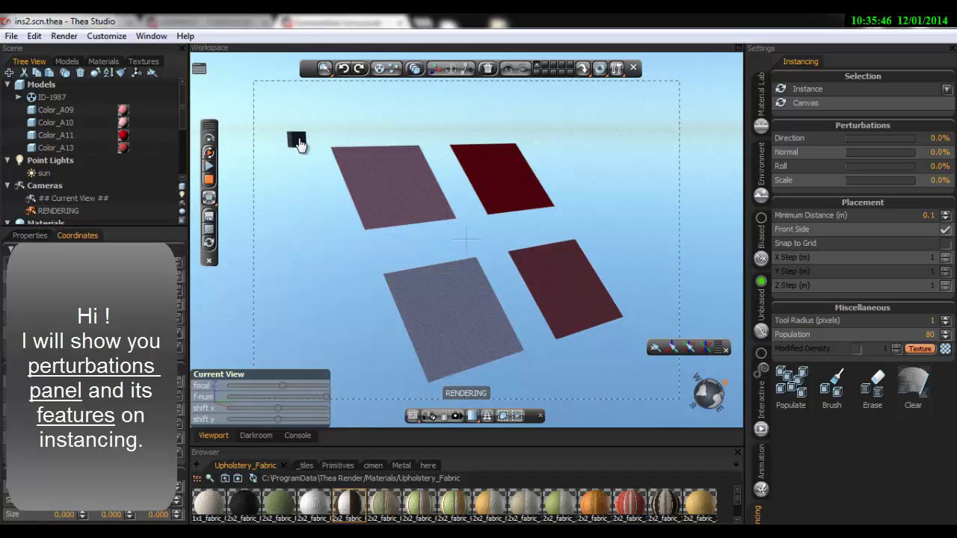
{"action": "left_click", "coordinate": [298, 145]}
{"action": "left_click", "coordinate": [314, 239]}
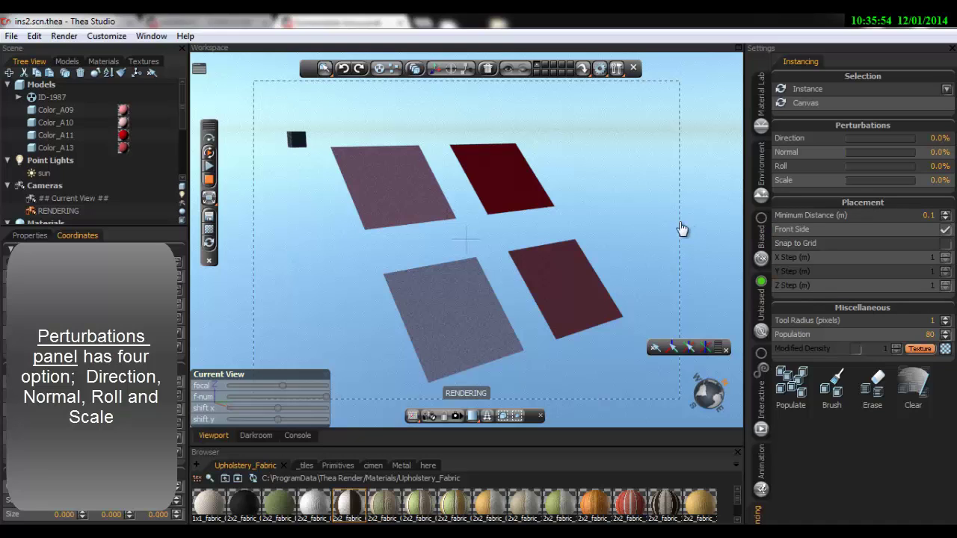
Make plane Color_A09 the instancing canvas and select cube Color_C07
{"action": "left_click", "coordinate": [391, 186]}
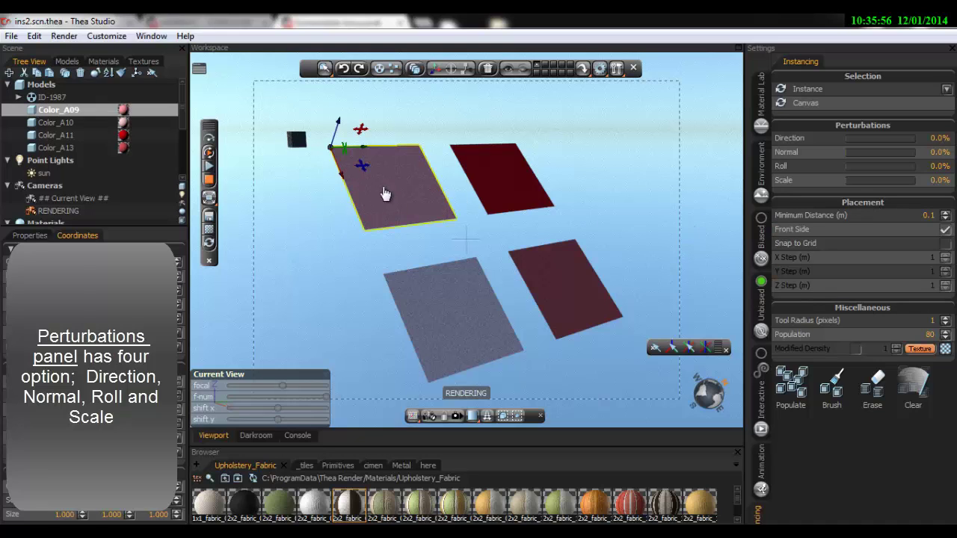
{"action": "left_click", "coordinate": [781, 104]}
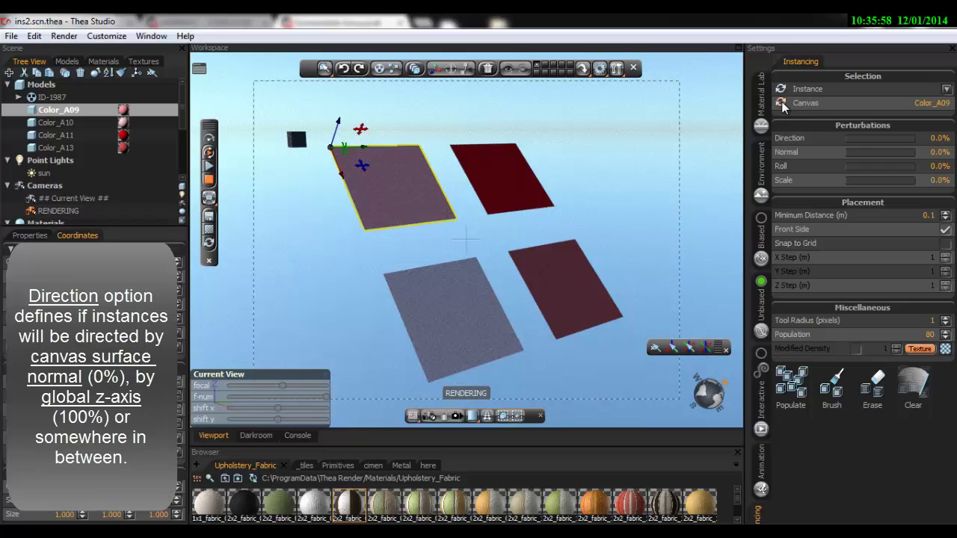
{"action": "left_click", "coordinate": [298, 140]}
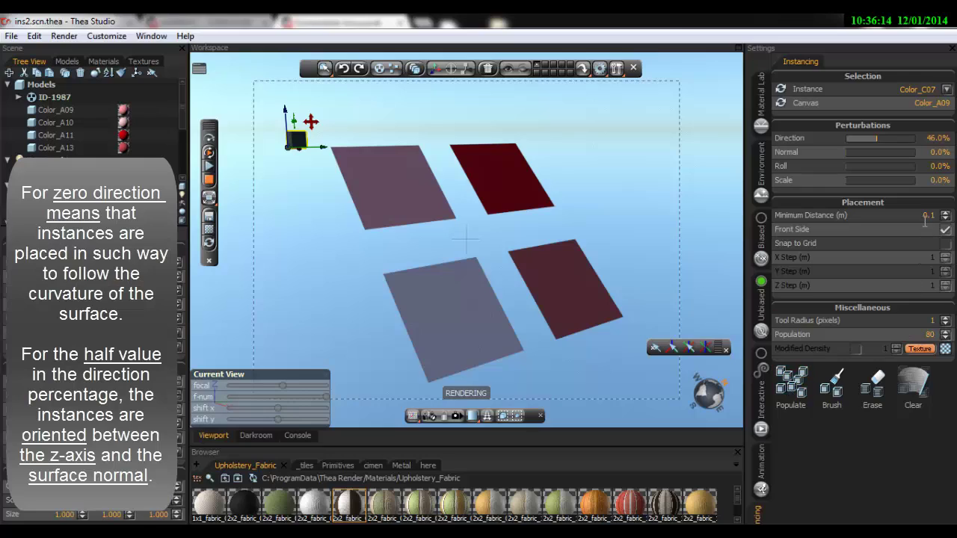
Populate Color_A09 with Color_C07 cubes under the default package name, resolving the name conflict
{"action": "left_click", "coordinate": [792, 374]}
{"action": "left_click", "coordinate": [507, 300]}
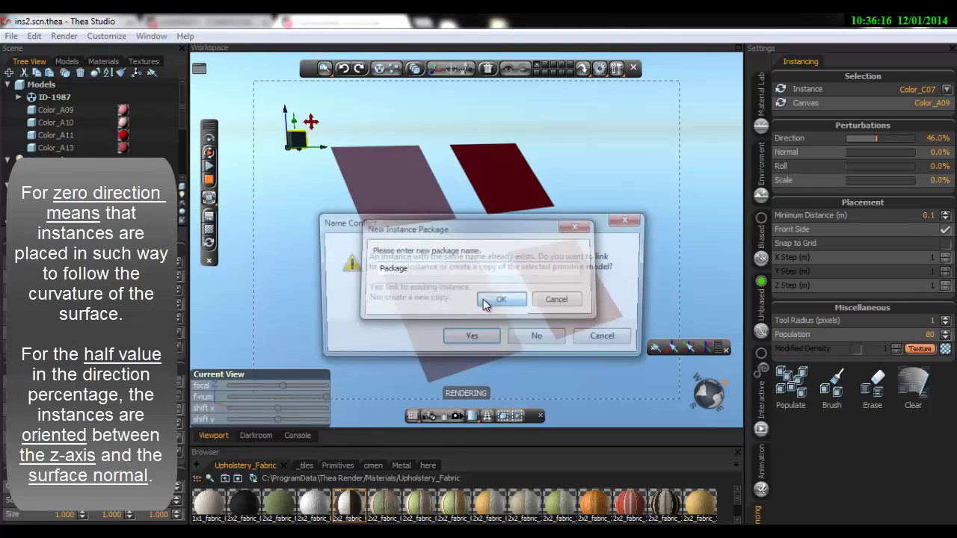
{"action": "left_click", "coordinate": [476, 337]}
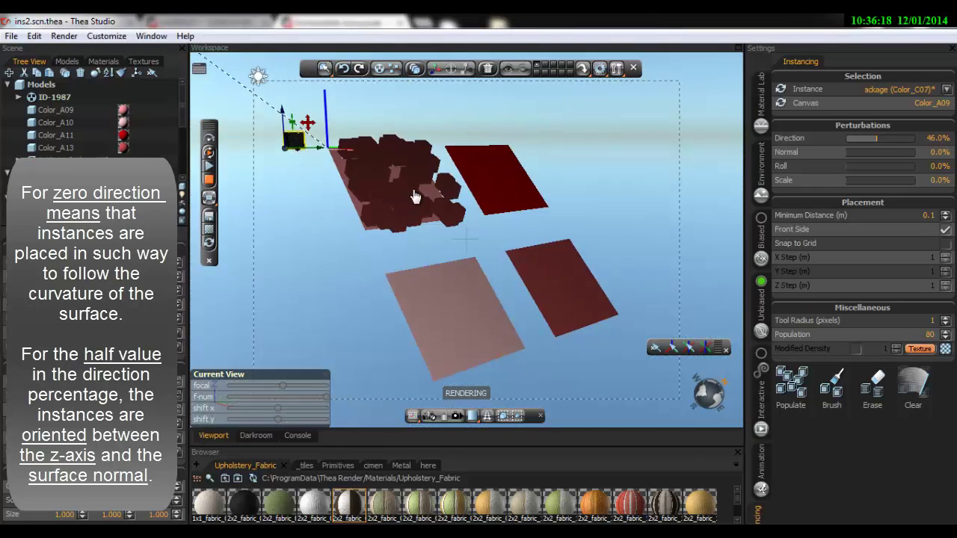
{"action": "scroll", "coordinate": [373, 160], "scroll_direction": "up", "scroll_amount": 3}
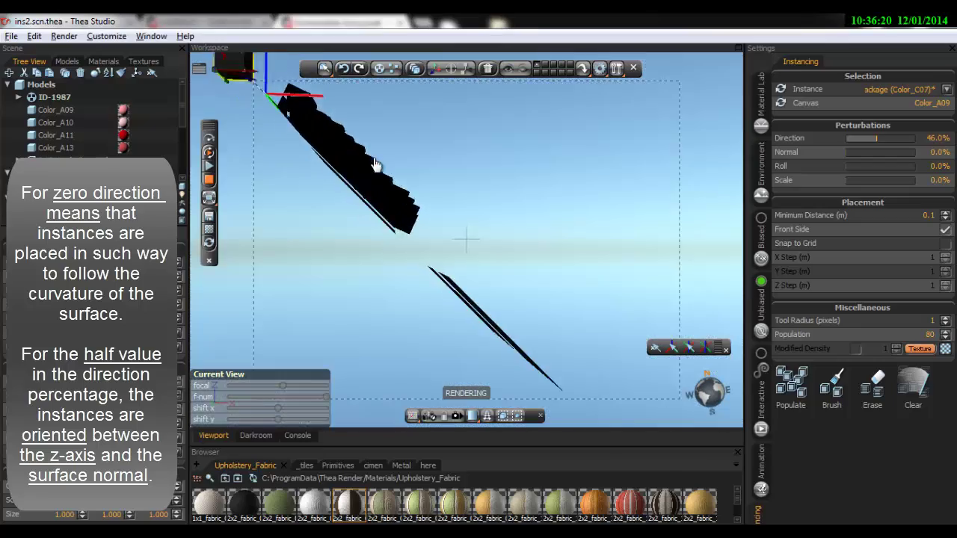
{"action": "scroll", "coordinate": [395, 163], "scroll_direction": "down", "scroll_amount": 3}
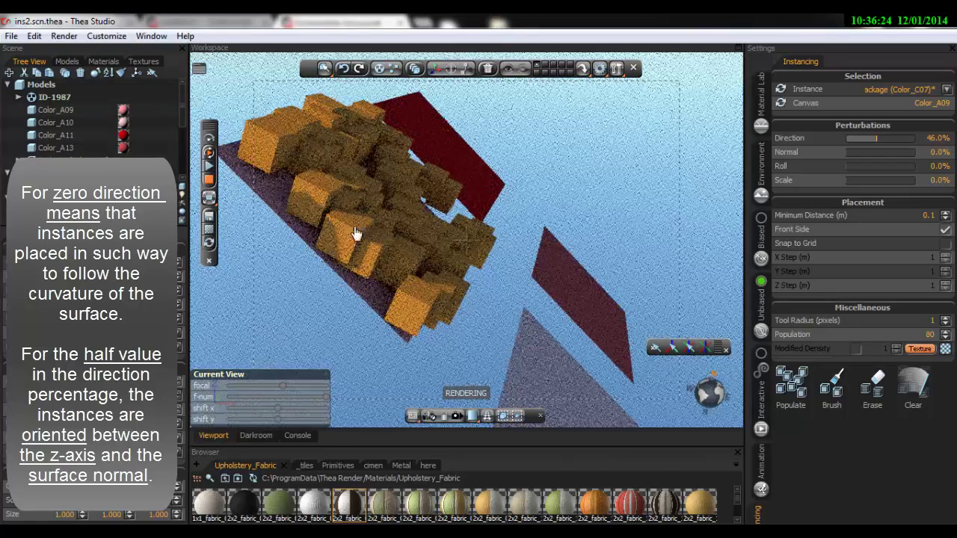
Orbit the viewport to inspect the tilted cube instances from several angles
{"action": "left_click_drag", "start_coordinate": [339, 217], "coordinate": [246, 179]}
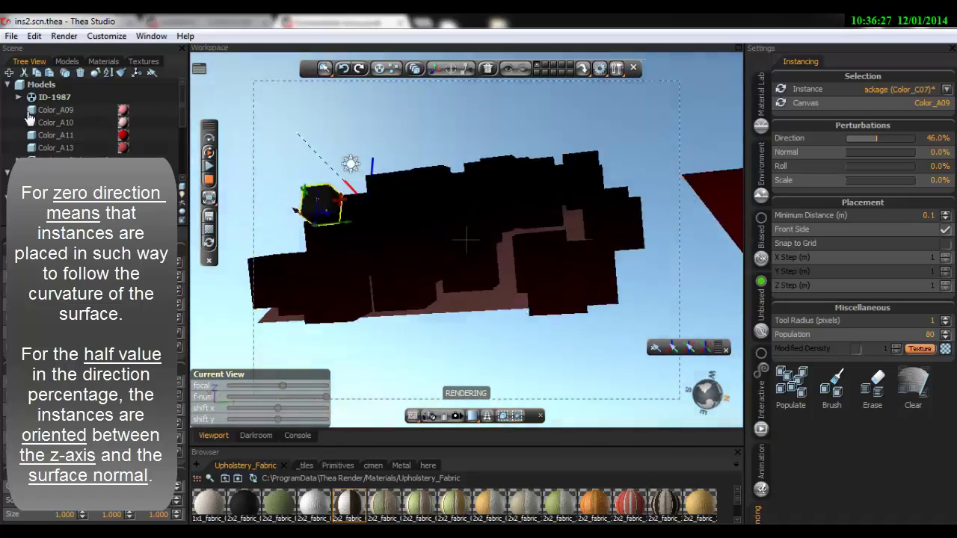
{"action": "left_click_drag", "start_coordinate": [30, 120], "coordinate": [296, 212]}
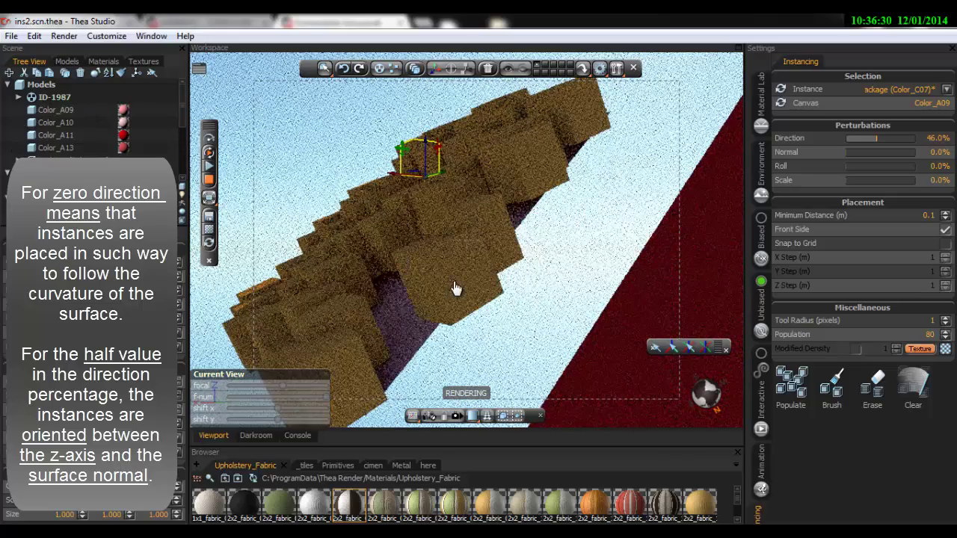
{"action": "left_click_drag", "start_coordinate": [359, 239], "coordinate": [506, 267]}
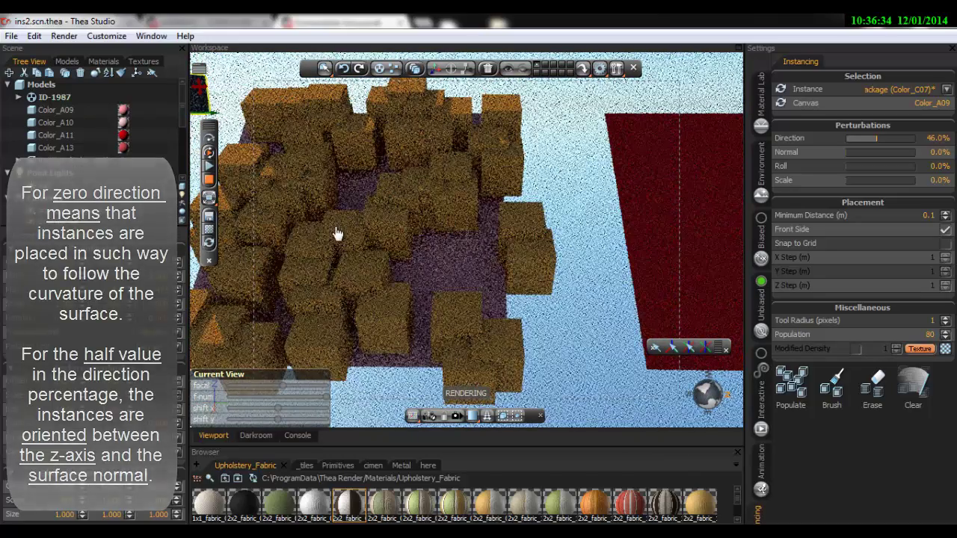
{"action": "mouse_move", "coordinate": [335, 235]}
{"action": "left_mouse_down"}
{"action": "mouse_move", "coordinate": [513, 242]}
{"action": "mouse_move", "coordinate": [508, 313]}
{"action": "left_mouse_up"}
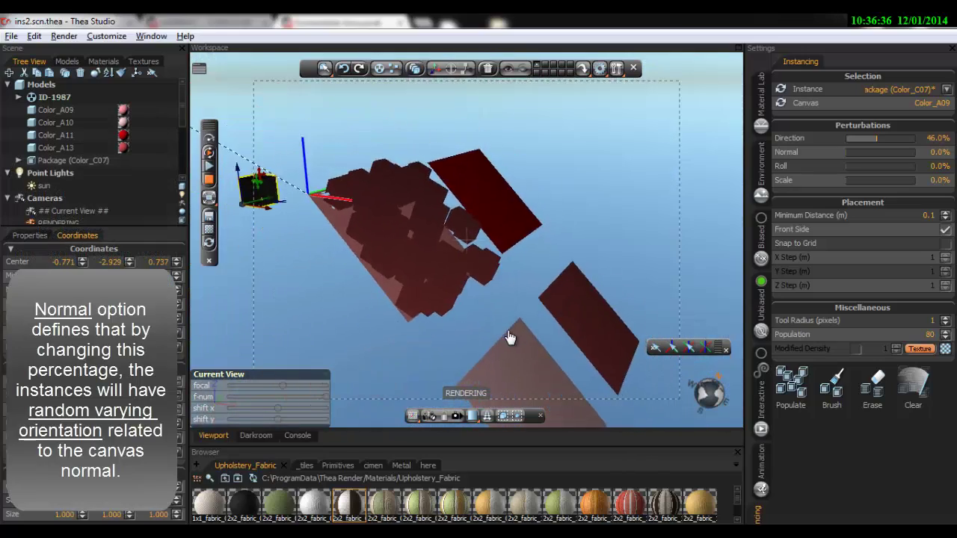
Make Color_A11 the canvas and the cube the instance, and set Direction perturbation to 0%
{"action": "left_click", "coordinate": [448, 211]}
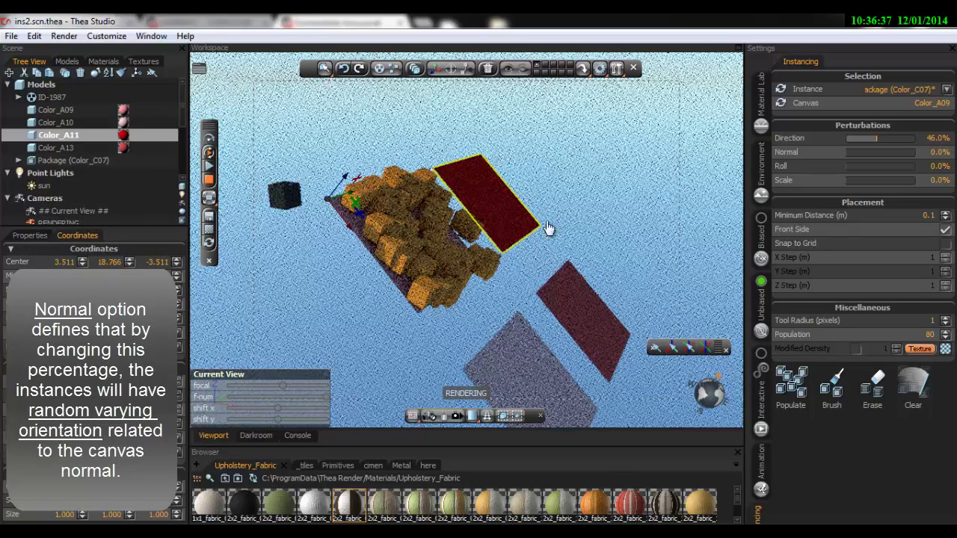
{"action": "left_click", "coordinate": [780, 103]}
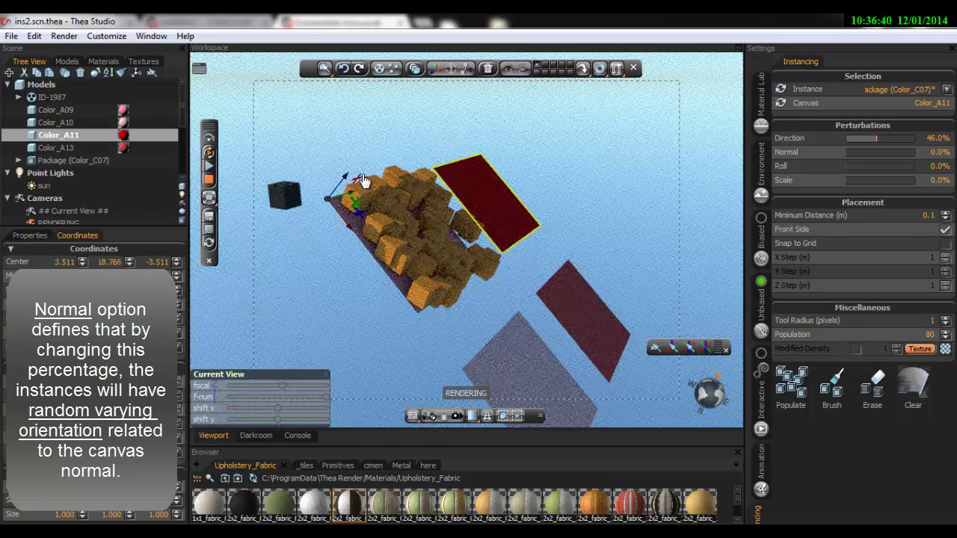
{"action": "left_click", "coordinate": [291, 199]}
{"action": "left_click", "coordinate": [780, 89]}
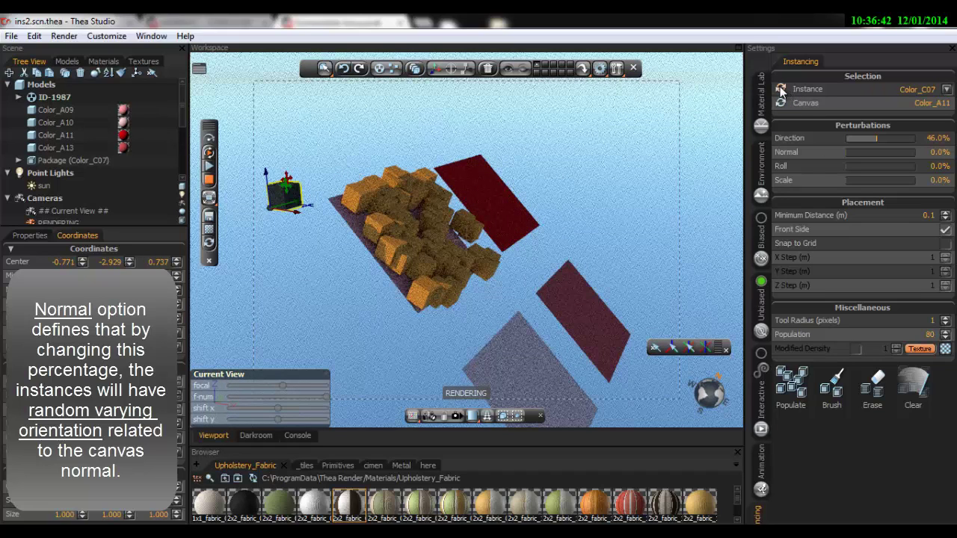
{"action": "mouse_move", "coordinate": [874, 137]}
{"action": "left_mouse_down"}
{"action": "mouse_move", "coordinate": [797, 136]}
{"action": "mouse_move", "coordinate": [882, 151]}
{"action": "left_mouse_up"}
Populate Color_A11 as Package #2 with 52% Normal, then orbit to inspect the cubes
{"action": "left_click", "coordinate": [776, 387]}
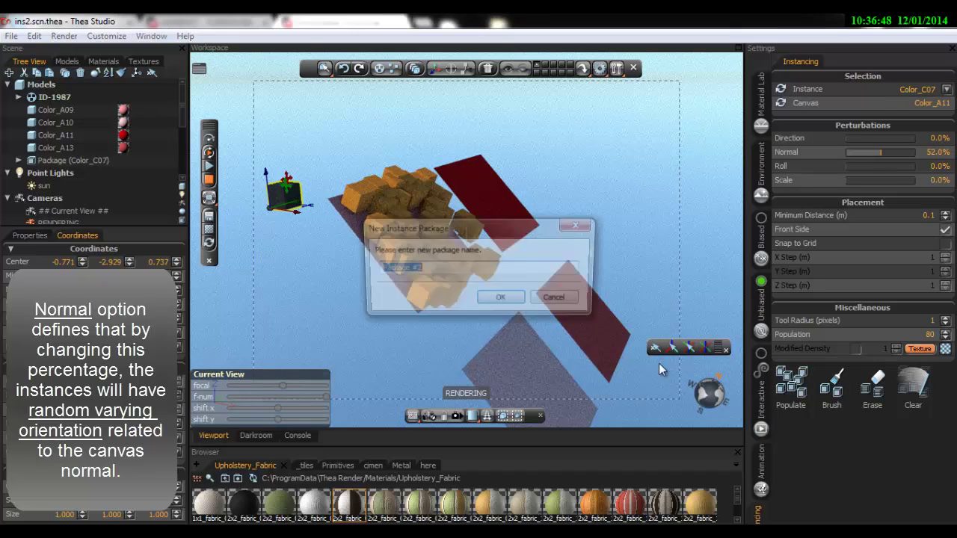
{"action": "left_click", "coordinate": [499, 299]}
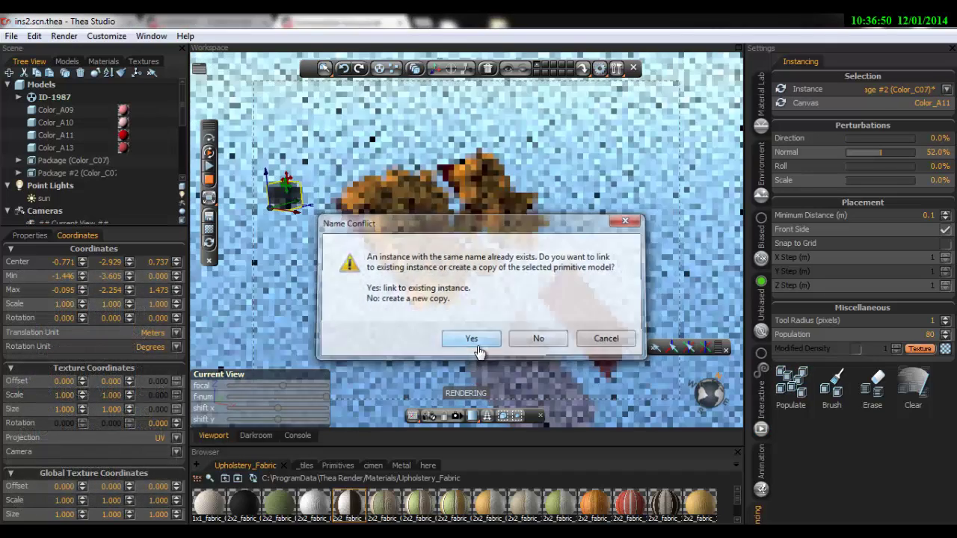
{"action": "left_click", "coordinate": [471, 339]}
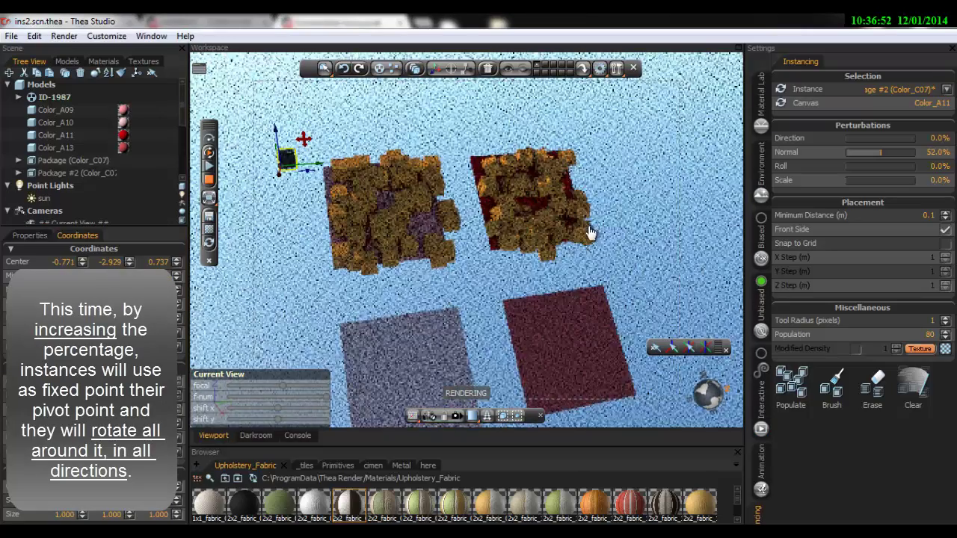
{"action": "scroll", "coordinate": [589, 223], "scroll_direction": "up", "scroll_amount": 3}
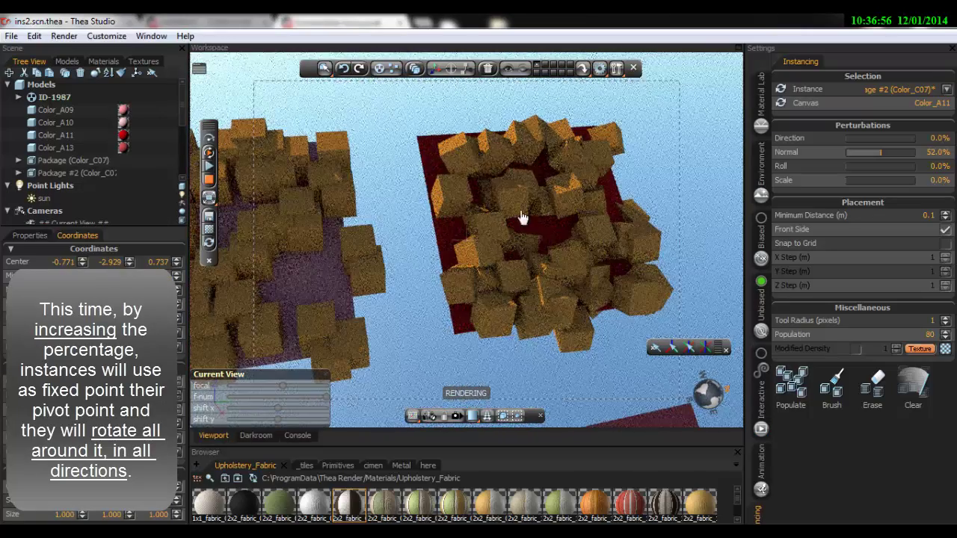
{"action": "mouse_move", "coordinate": [568, 269]}
{"action": "middle_mouse_down"}
{"action": "mouse_move", "coordinate": [586, 236]}
{"action": "mouse_move", "coordinate": [577, 217]}
{"action": "middle_mouse_up"}
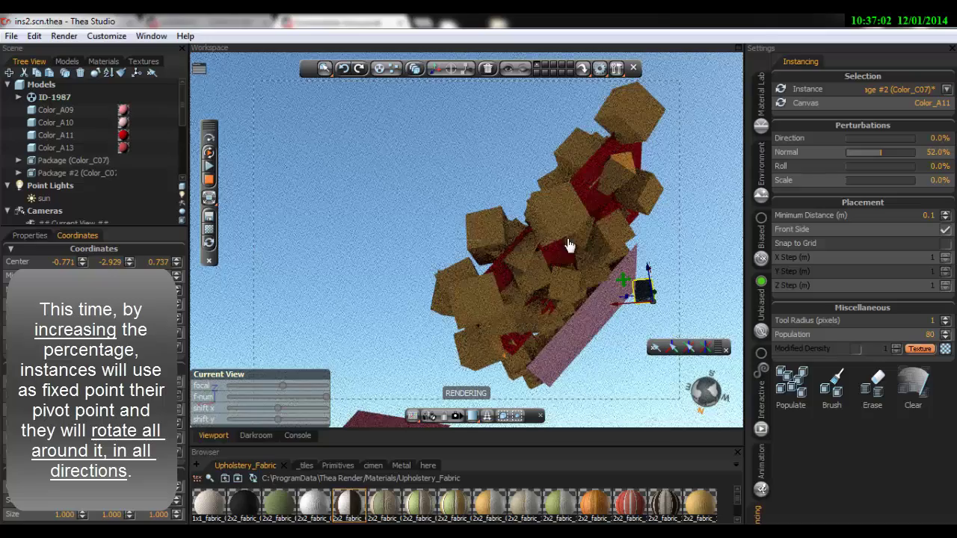
{"action": "mouse_move", "coordinate": [562, 239]}
{"action": "middle_mouse_down"}
{"action": "mouse_move", "coordinate": [497, 263]}
{"action": "mouse_move", "coordinate": [658, 321]}
{"action": "mouse_move", "coordinate": [745, 256]}
{"action": "mouse_move", "coordinate": [384, 199]}
{"action": "middle_mouse_up"}
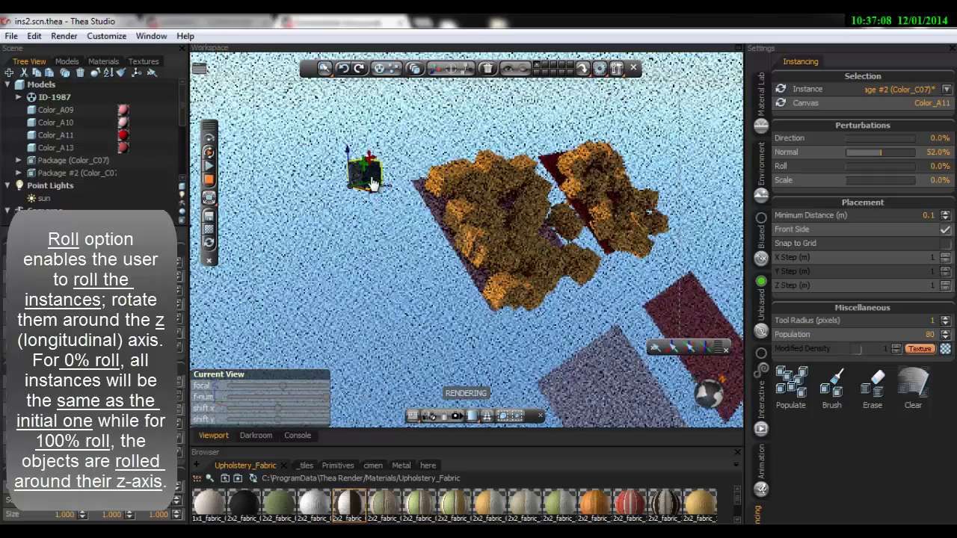
Populate canvas Color_A10 with cubes at 55% Roll as Package #3
{"action": "left_click", "coordinate": [782, 89]}
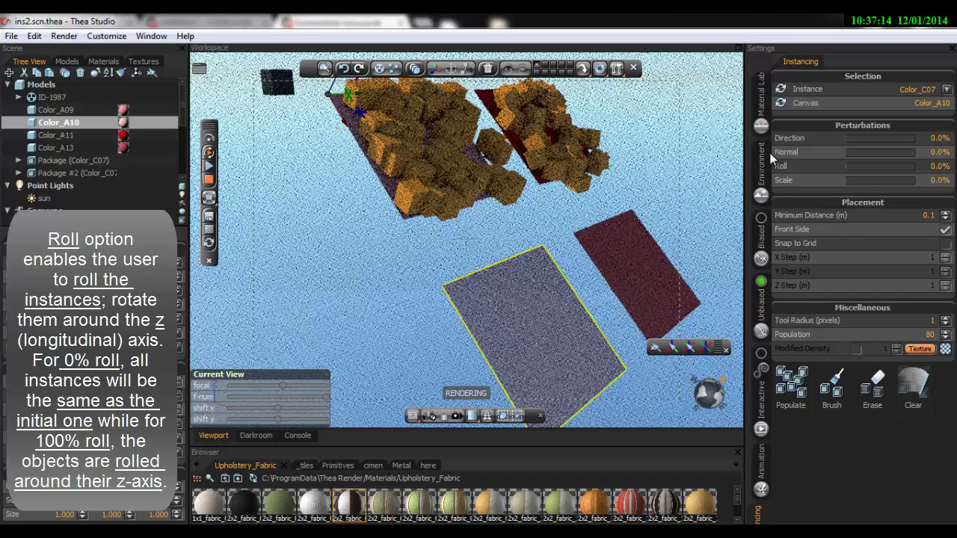
{"action": "left_click", "coordinate": [883, 169]}
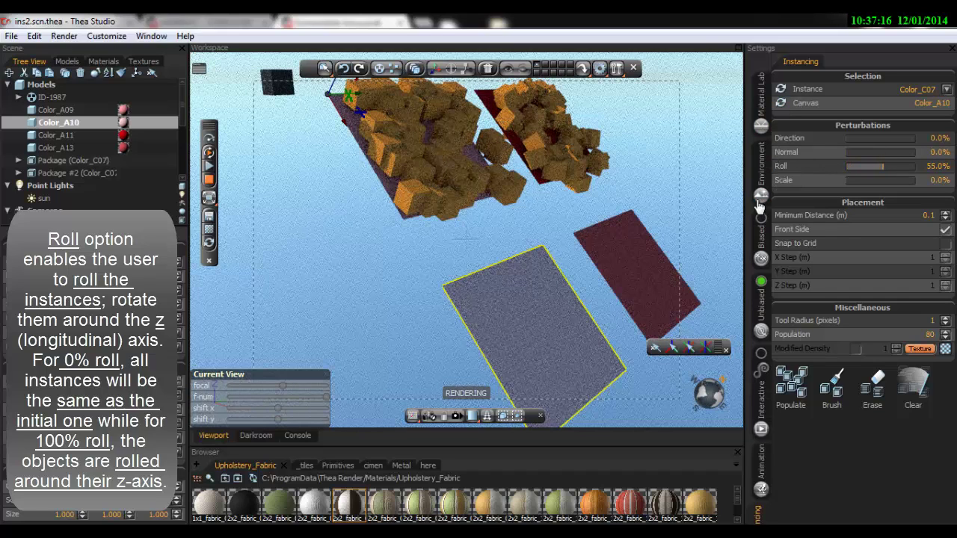
{"action": "left_click", "coordinate": [783, 385]}
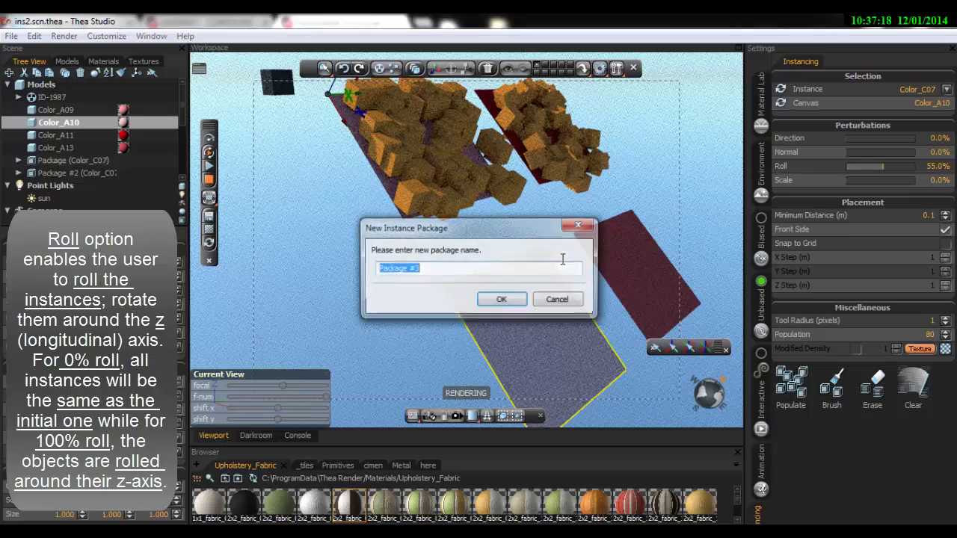
{"action": "left_click", "coordinate": [502, 299]}
{"action": "left_click", "coordinate": [493, 336]}
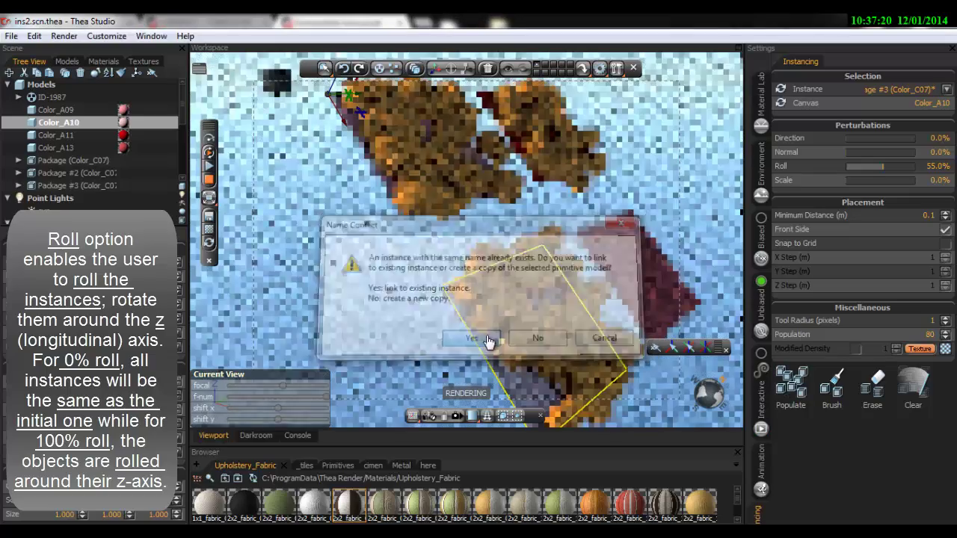
Reframe and orbit the view to show all three instanced clusters
{"action": "scroll", "coordinate": [534, 341], "scroll_direction": "up", "scroll_amount": 3}
{"action": "middle_click_drag", "start_coordinate": [534, 342], "coordinate": [390, 299]}
{"action": "left_click", "coordinate": [501, 364]}
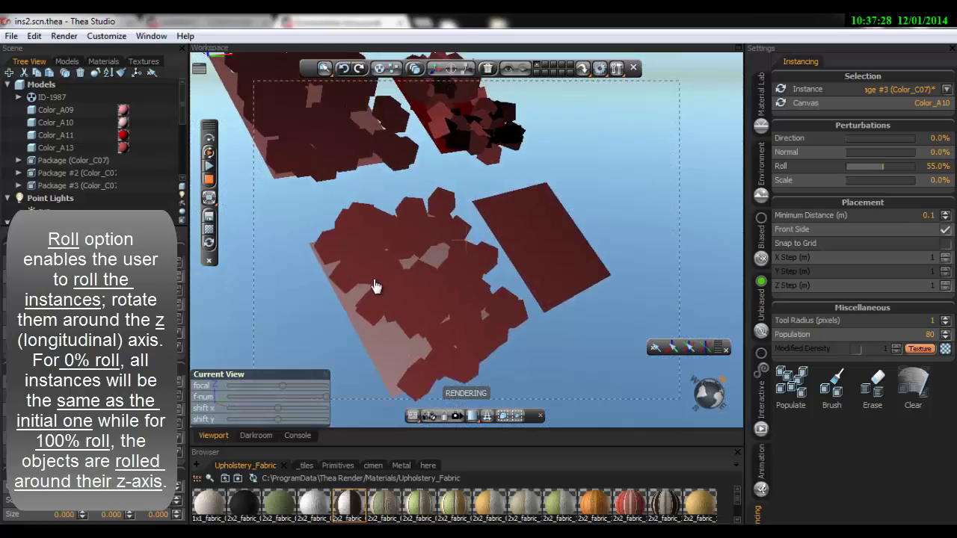
{"action": "left_click_drag", "start_coordinate": [362, 259], "coordinate": [423, 282]}
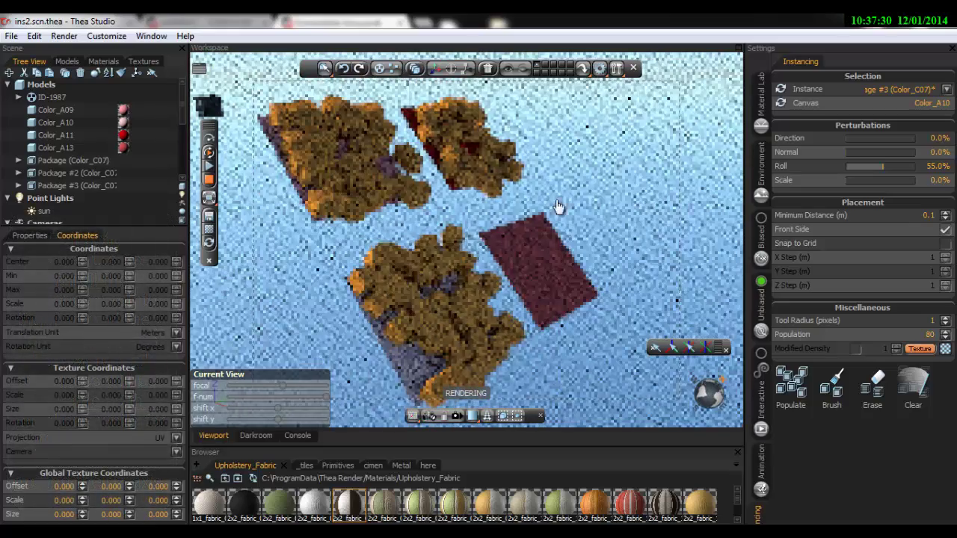
{"action": "left_click_drag", "start_coordinate": [540, 207], "coordinate": [561, 235]}
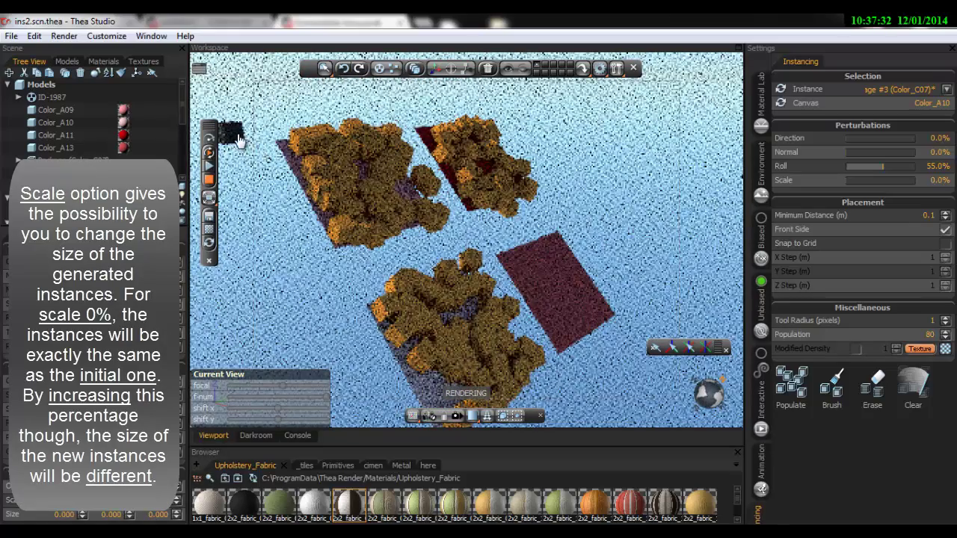
{"action": "left_click", "coordinate": [237, 137]}
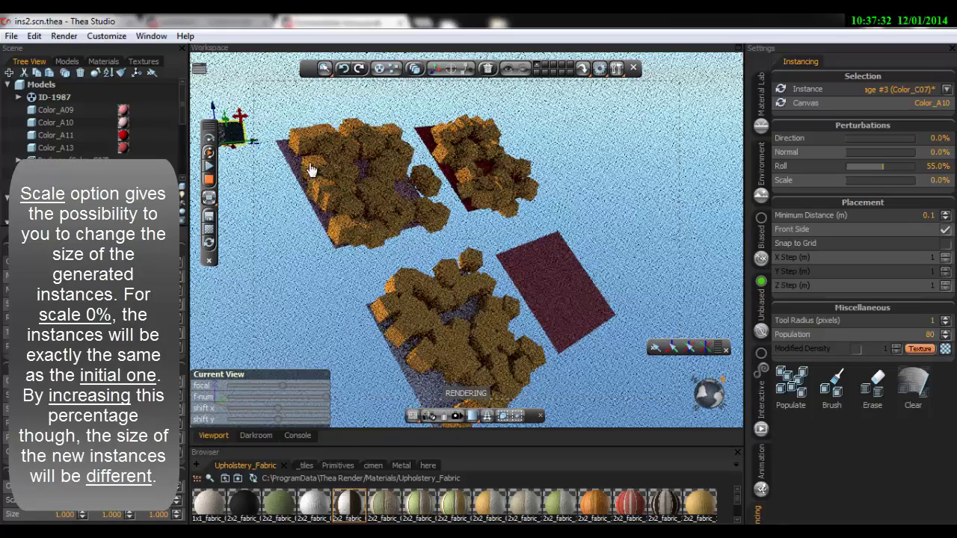
Make Color_A13 the canvas, with Roll perturbation at 0% and Scale at 49%
{"action": "left_click", "coordinate": [581, 295]}
{"action": "left_click", "coordinate": [779, 103]}
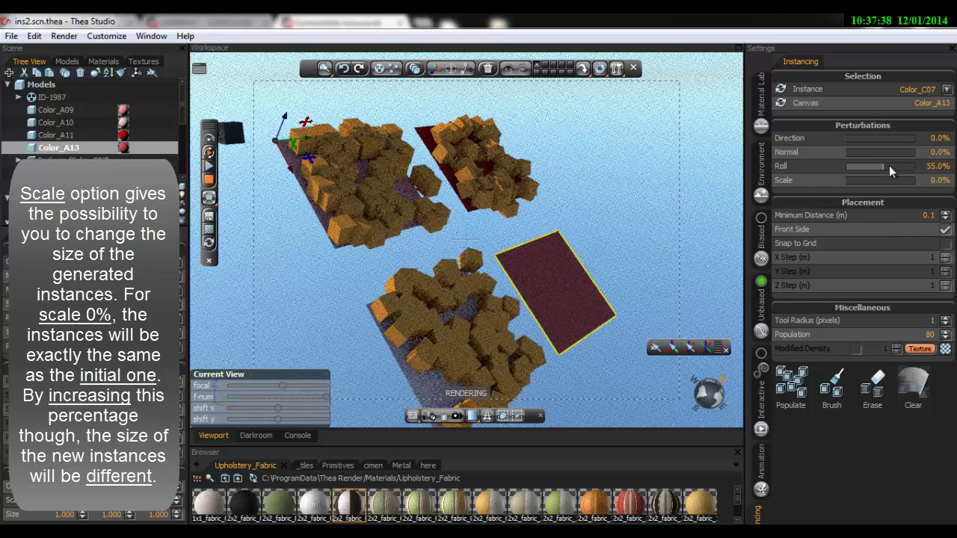
{"action": "left_click_drag", "start_coordinate": [888, 165], "coordinate": [858, 165]}
{"action": "left_click_drag", "start_coordinate": [877, 181], "coordinate": [880, 180]}
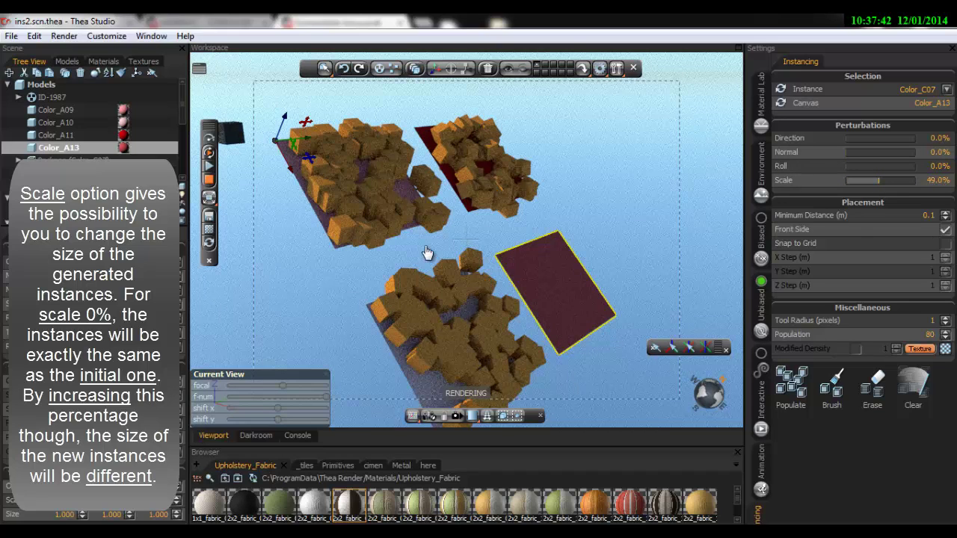
Populate Color_A13 as Package #4, then orbit to view all four instanced planes
{"action": "left_click", "coordinate": [806, 394]}
{"action": "left_click", "coordinate": [508, 301]}
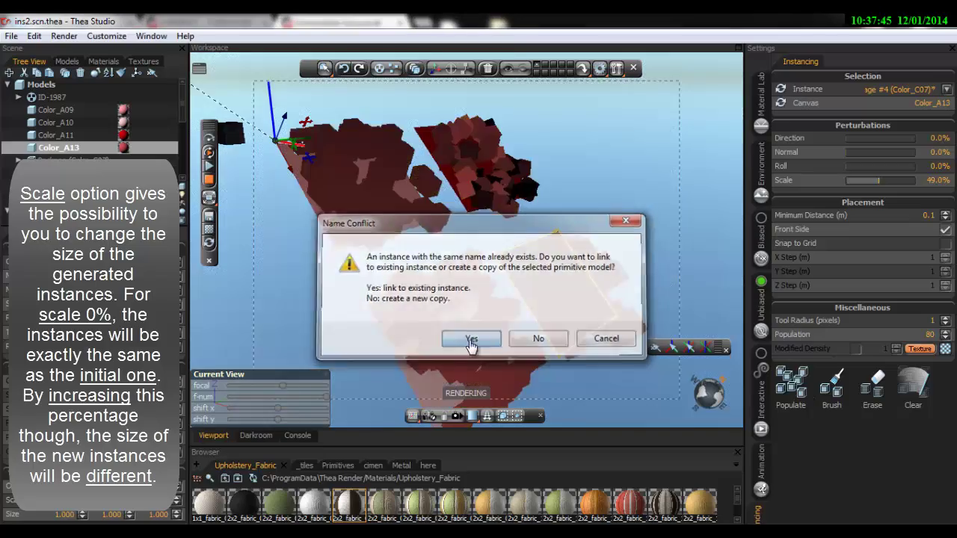
{"action": "left_click", "coordinate": [479, 341]}
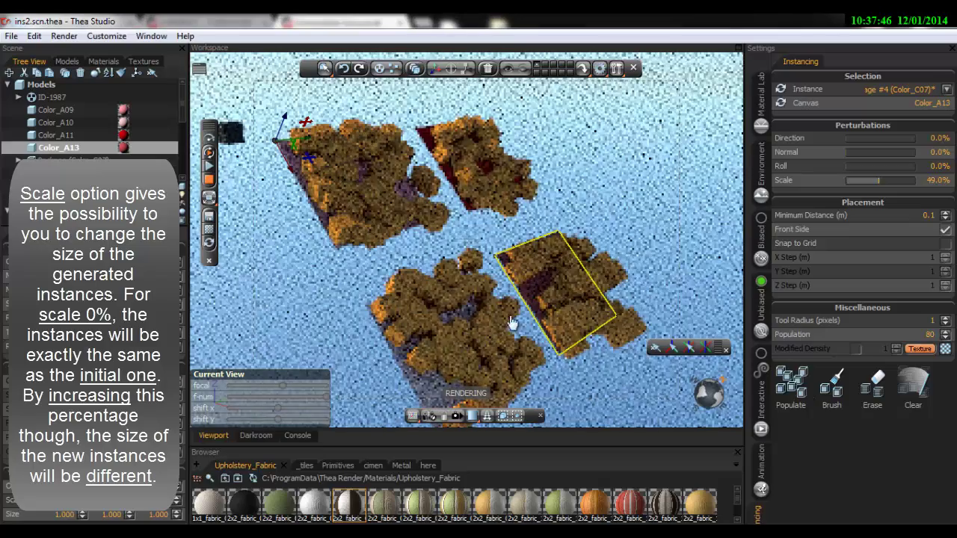
{"action": "scroll", "coordinate": [522, 301], "scroll_direction": "up", "scroll_amount": 2}
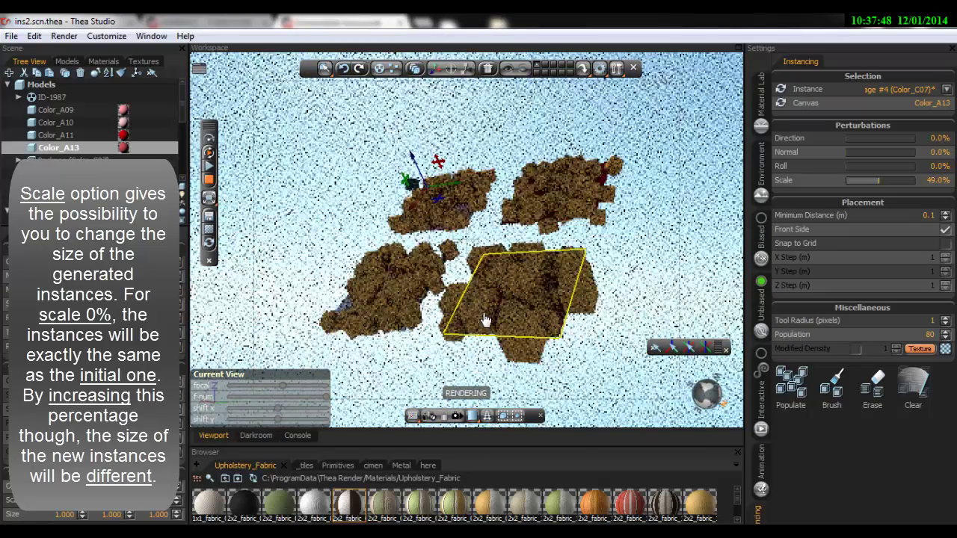
{"action": "scroll", "coordinate": [487, 314], "scroll_direction": "up", "scroll_amount": 2}
{"action": "key", "text": "Escape"}
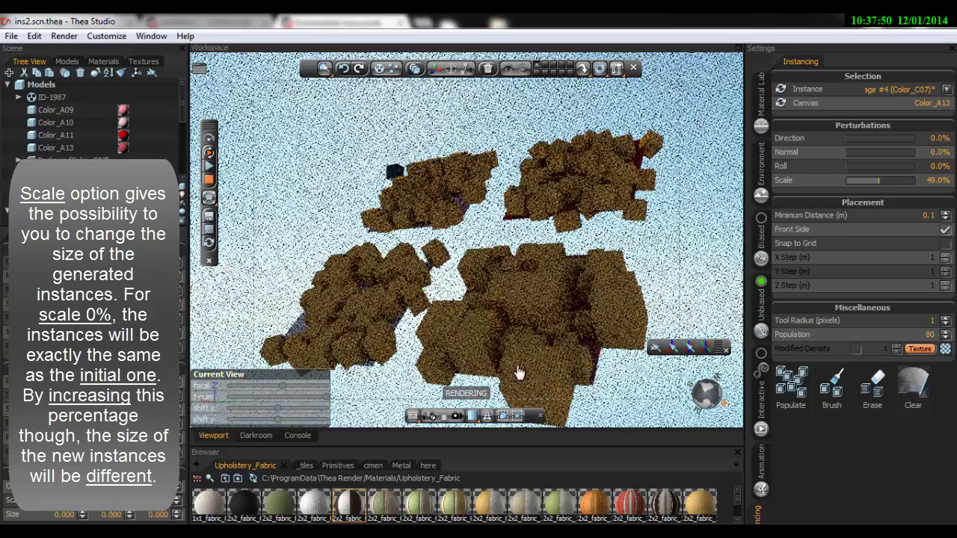
{"action": "mouse_move", "coordinate": [513, 367]}
{"action": "left_mouse_down"}
{"action": "mouse_move", "coordinate": [565, 271]}
{"action": "mouse_move", "coordinate": [608, 292]}
{"action": "mouse_move", "coordinate": [576, 331]}
{"action": "mouse_move", "coordinate": [562, 305]}
{"action": "mouse_move", "coordinate": [502, 381]}
{"action": "mouse_move", "coordinate": [558, 352]}
{"action": "left_mouse_up"}
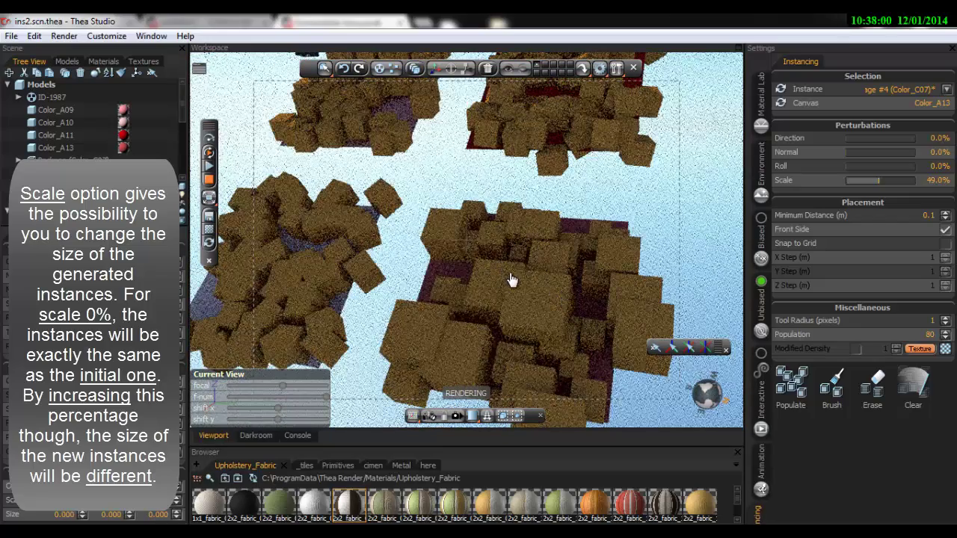
{"action": "mouse_move", "coordinate": [511, 280]}
{"action": "left_mouse_down"}
{"action": "mouse_move", "coordinate": [534, 299]}
{"action": "mouse_move", "coordinate": [534, 281]}
{"action": "mouse_move", "coordinate": [463, 234]}
{"action": "left_mouse_up"}
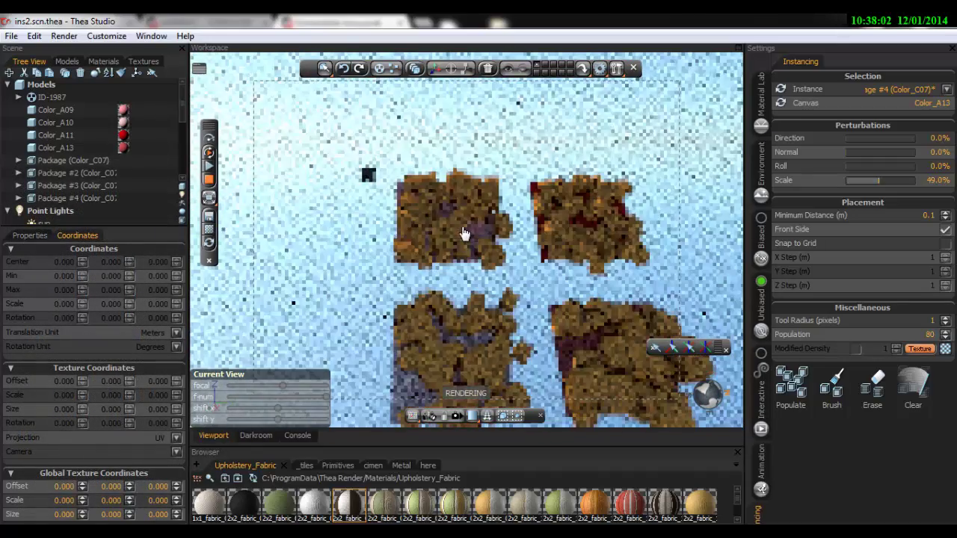
Delete the Package (Color_C07) cube instances from the first plane
{"action": "left_click", "coordinate": [125, 159]}
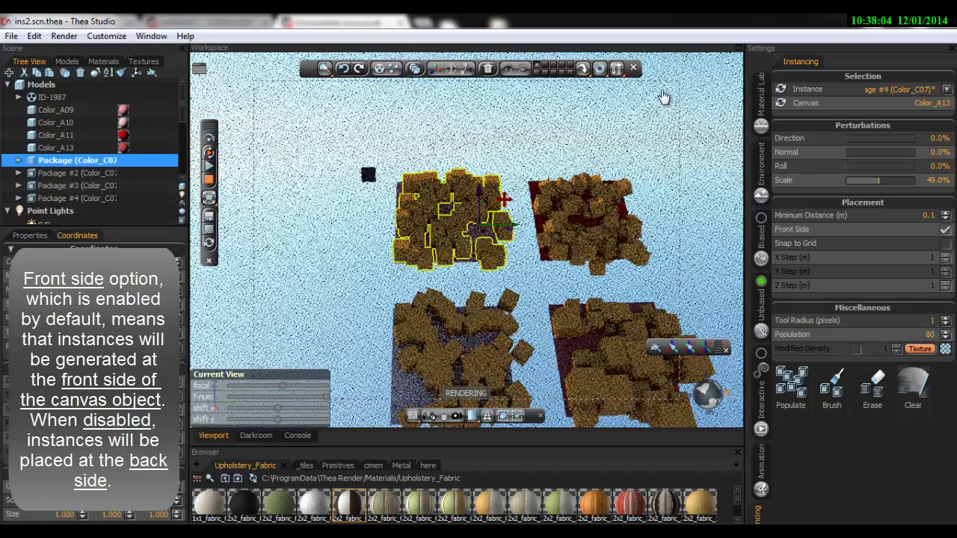
{"action": "left_click", "coordinate": [489, 69]}
{"action": "mouse_move", "coordinate": [453, 224]}
{"action": "left_mouse_down"}
{"action": "mouse_move", "coordinate": [566, 224]}
{"action": "mouse_move", "coordinate": [449, 230]}
{"action": "left_mouse_up"}
Repopulate Color_A09 with a new package of unperturbed Color_C07 cubes, Front Side on
{"action": "left_click", "coordinate": [449, 230]}
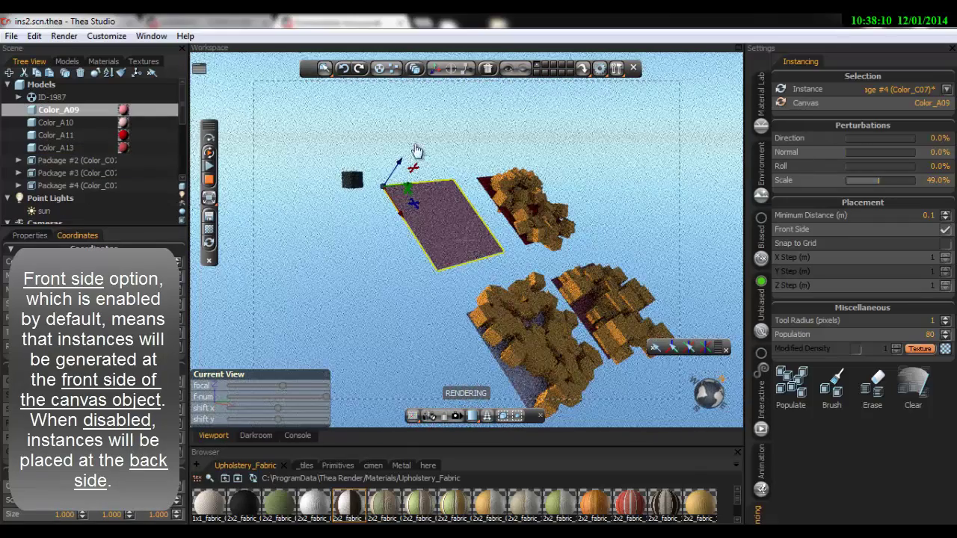
{"action": "left_click", "coordinate": [355, 180]}
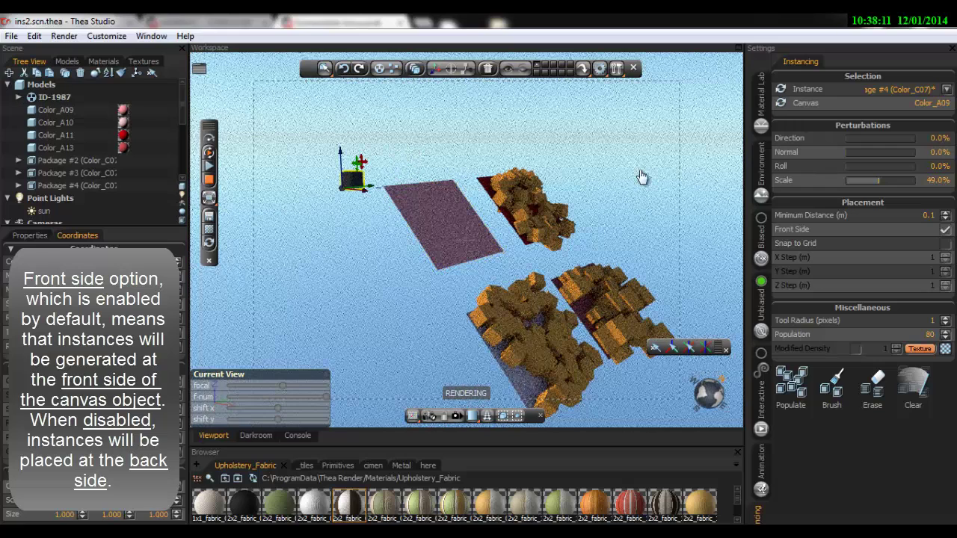
{"action": "left_click", "coordinate": [776, 88]}
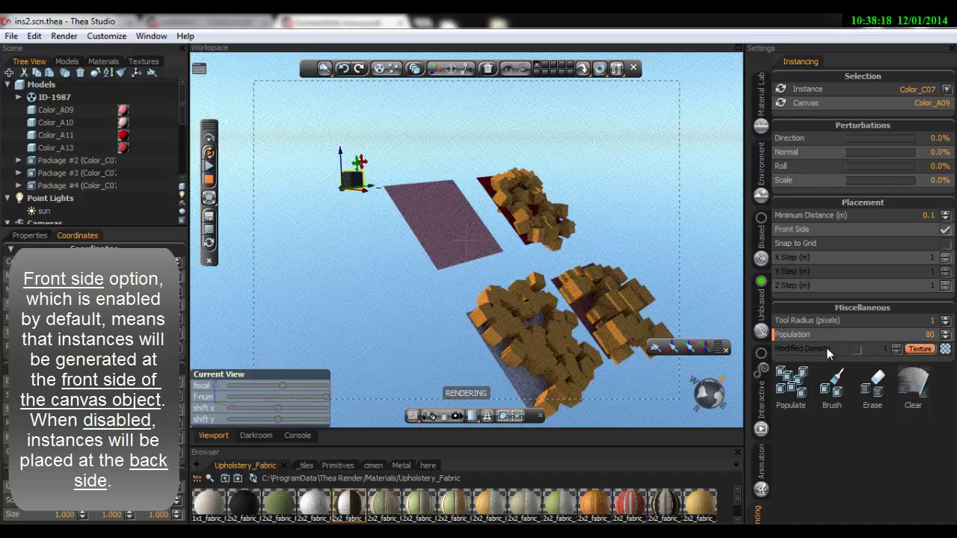
{"action": "left_click", "coordinate": [790, 385]}
{"action": "left_click", "coordinate": [502, 299]}
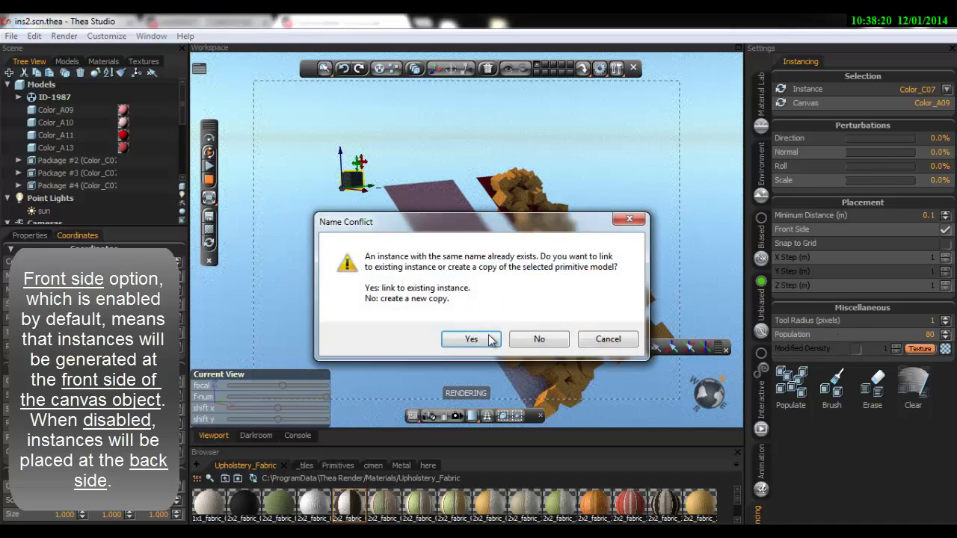
{"action": "left_click", "coordinate": [476, 336]}
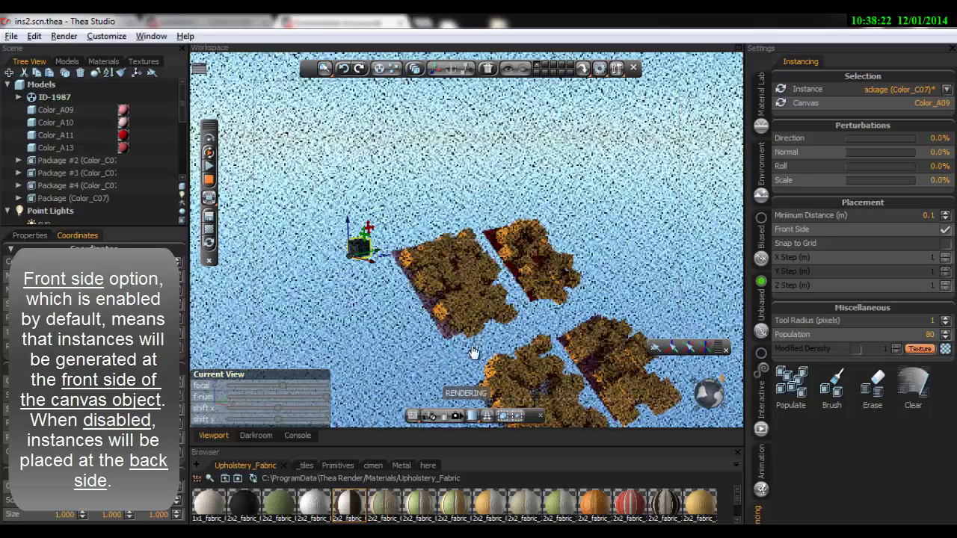
{"action": "mouse_move", "coordinate": [474, 292]}
{"action": "left_mouse_down"}
{"action": "mouse_move", "coordinate": [492, 256]}
{"action": "mouse_move", "coordinate": [438, 341]}
{"action": "mouse_move", "coordinate": [416, 341]}
{"action": "left_mouse_up"}
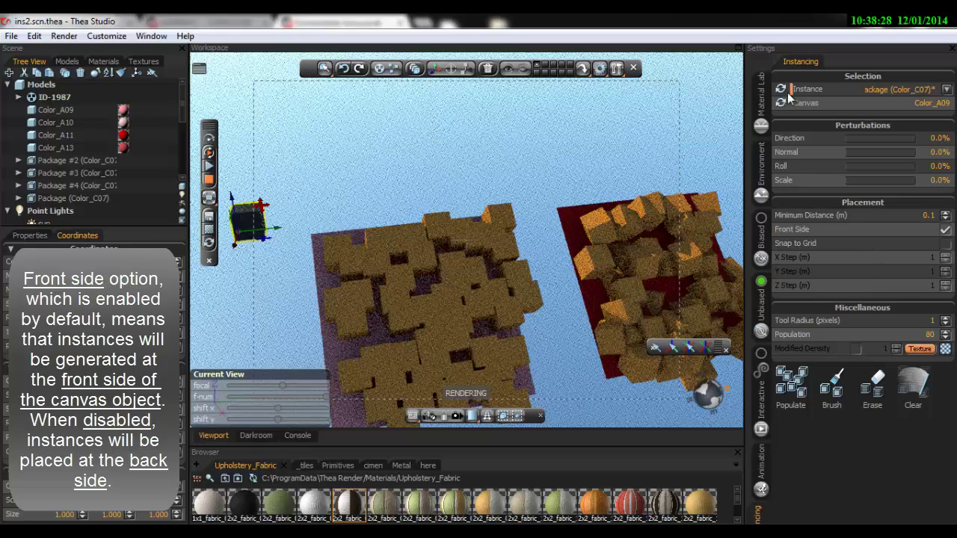
Delete the Package #2 cube instances from plane Color_A11
{"action": "left_click", "coordinate": [112, 159]}
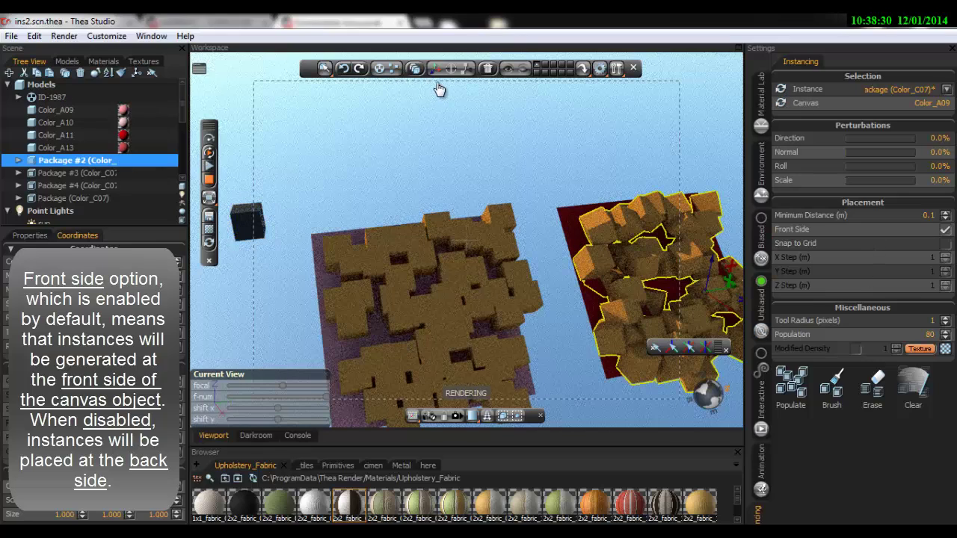
{"action": "left_click", "coordinate": [487, 69]}
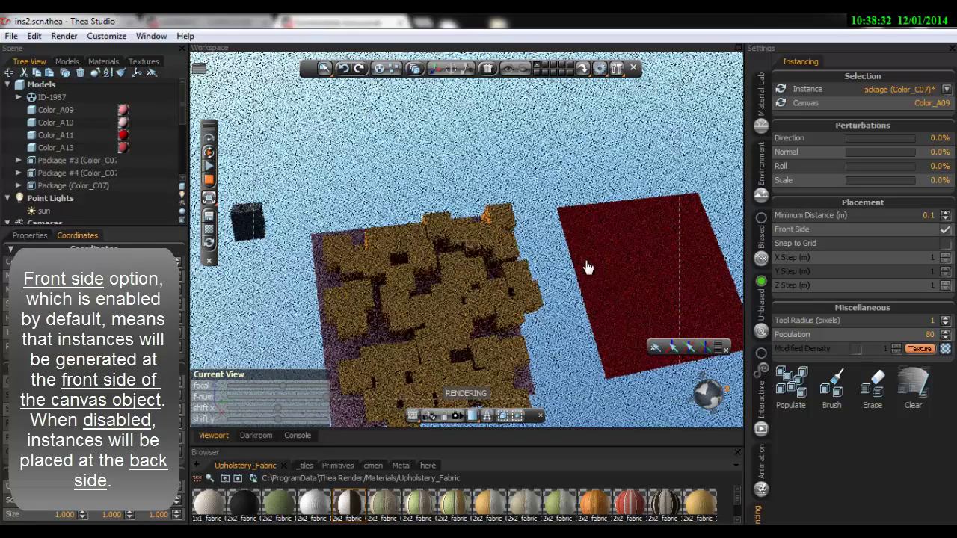
{"action": "left_click_drag", "start_coordinate": [588, 267], "coordinate": [534, 249]}
Repopulate Color_A11 as Package #2 with Front Side off, cubes under the plane
{"action": "left_click", "coordinate": [533, 249]}
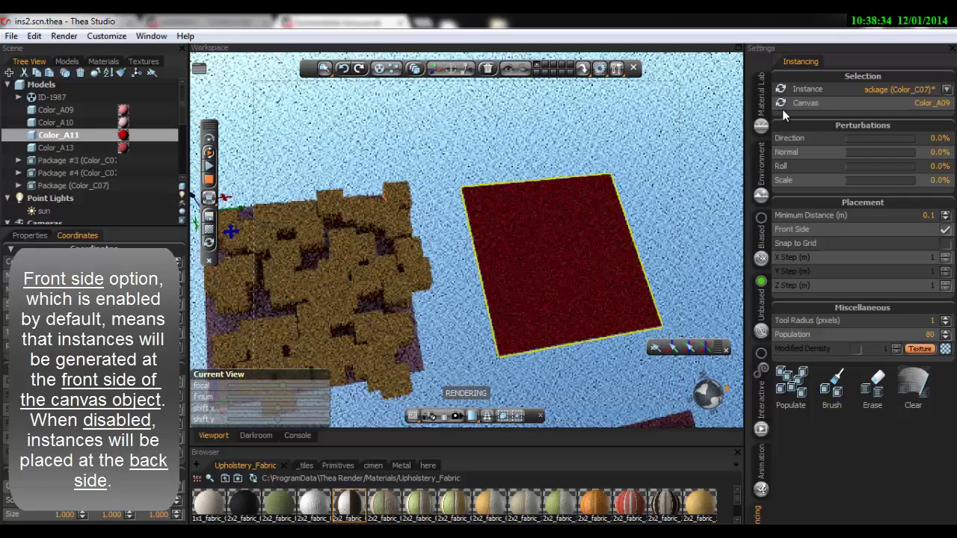
{"action": "left_click_drag", "start_coordinate": [409, 279], "coordinate": [474, 252]}
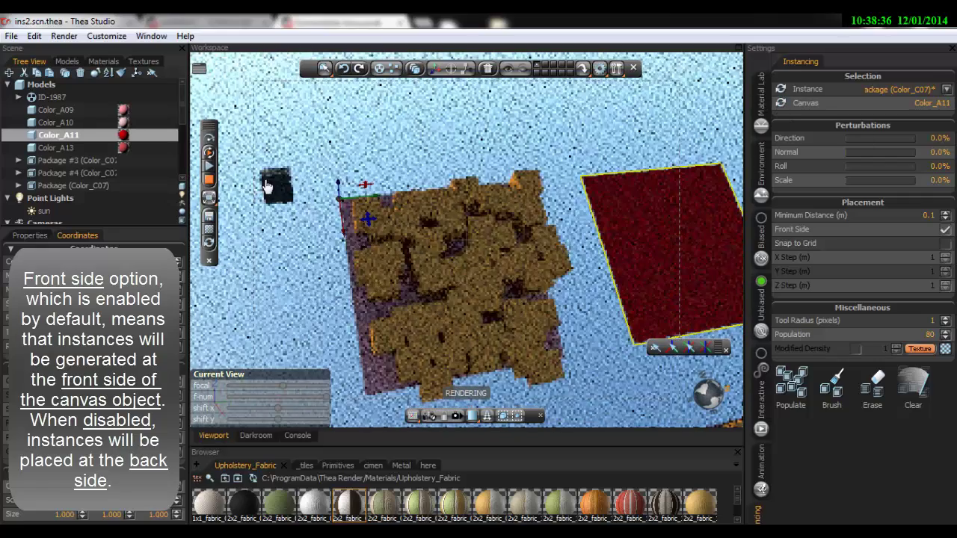
{"action": "left_click", "coordinate": [779, 87]}
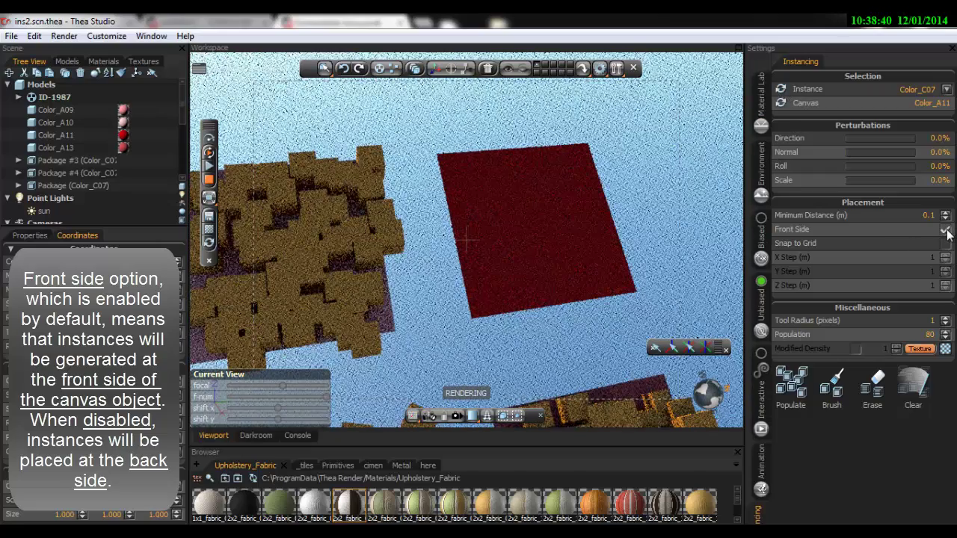
{"action": "left_click", "coordinate": [794, 386]}
{"action": "left_click", "coordinate": [503, 300]}
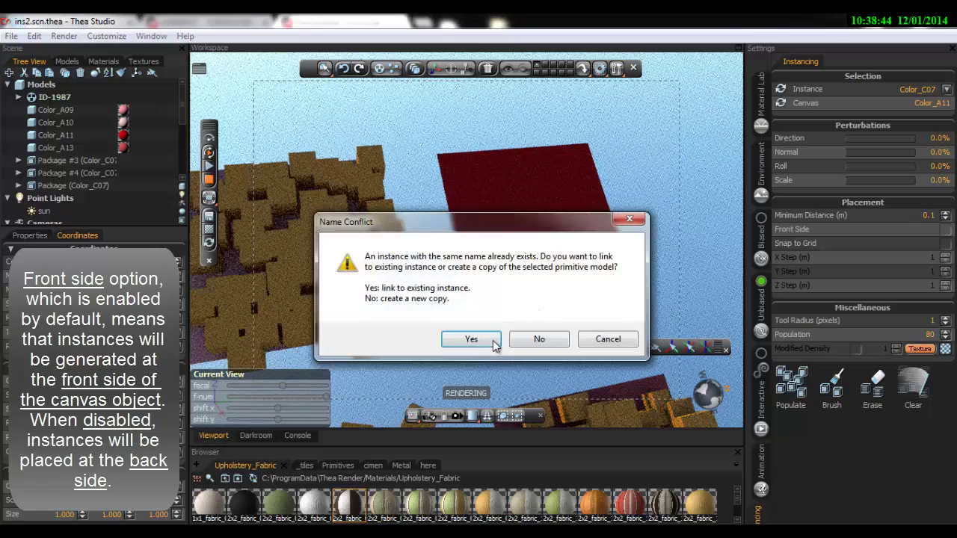
{"action": "left_click", "coordinate": [471, 339]}
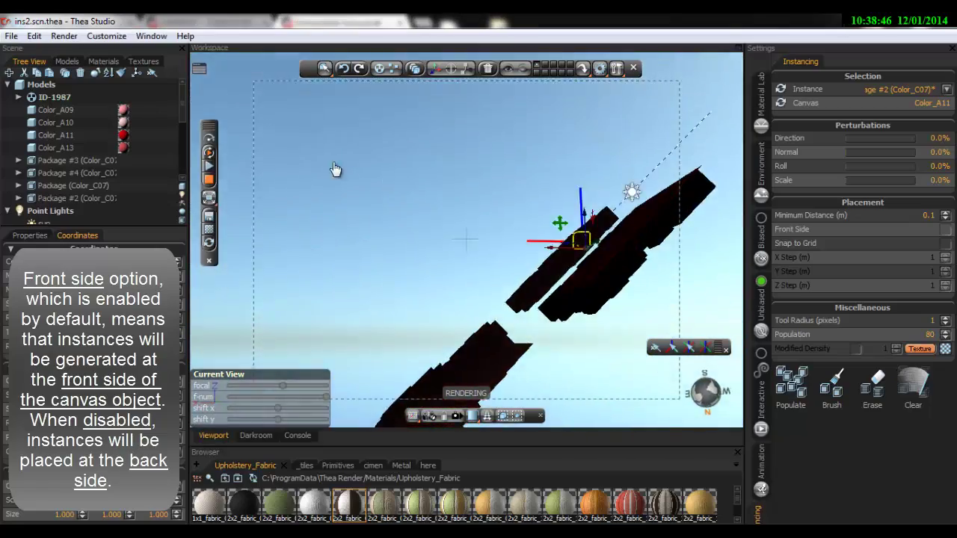
{"action": "left_click_drag", "start_coordinate": [335, 169], "coordinate": [245, 175]}
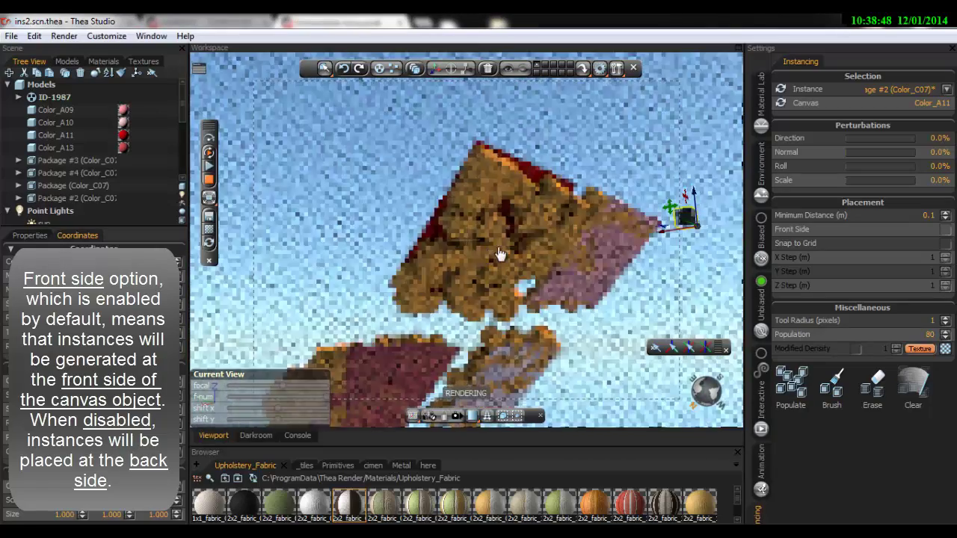
{"action": "mouse_move", "coordinate": [463, 237]}
{"action": "left_mouse_down"}
{"action": "mouse_move", "coordinate": [605, 298]}
{"action": "mouse_move", "coordinate": [560, 280]}
{"action": "left_mouse_up"}
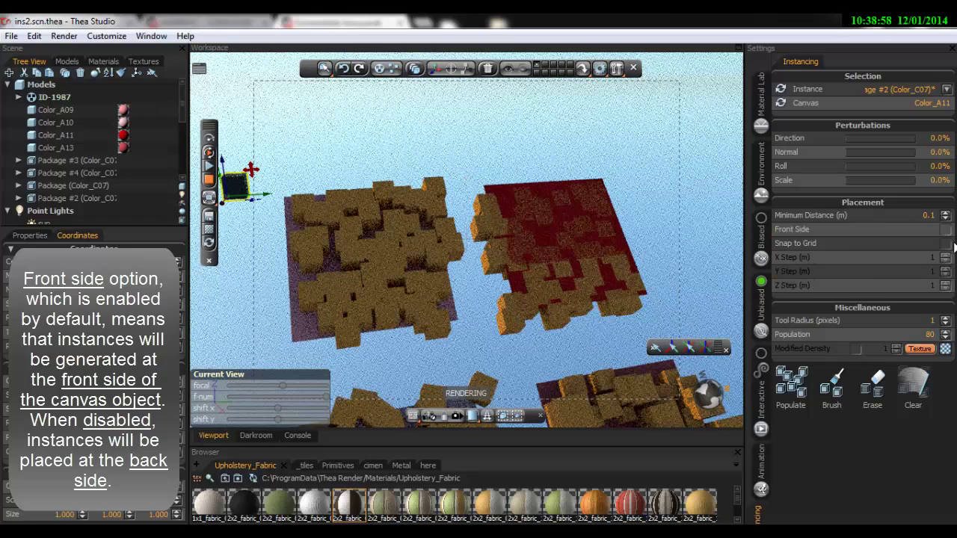
{"action": "left_click", "coordinate": [945, 244]}
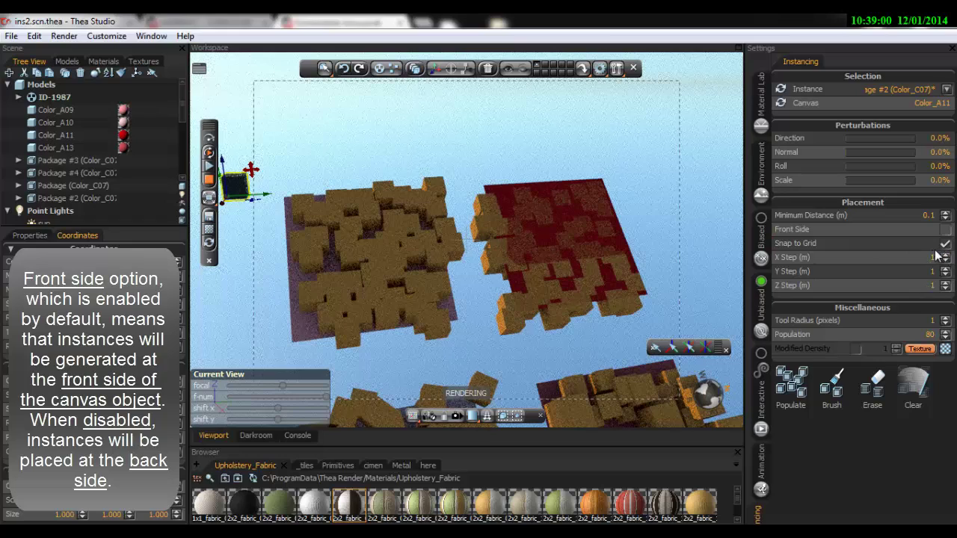
{"action": "left_click", "coordinate": [945, 244]}
{"action": "left_click_drag", "start_coordinate": [677, 353], "coordinate": [789, 351]}
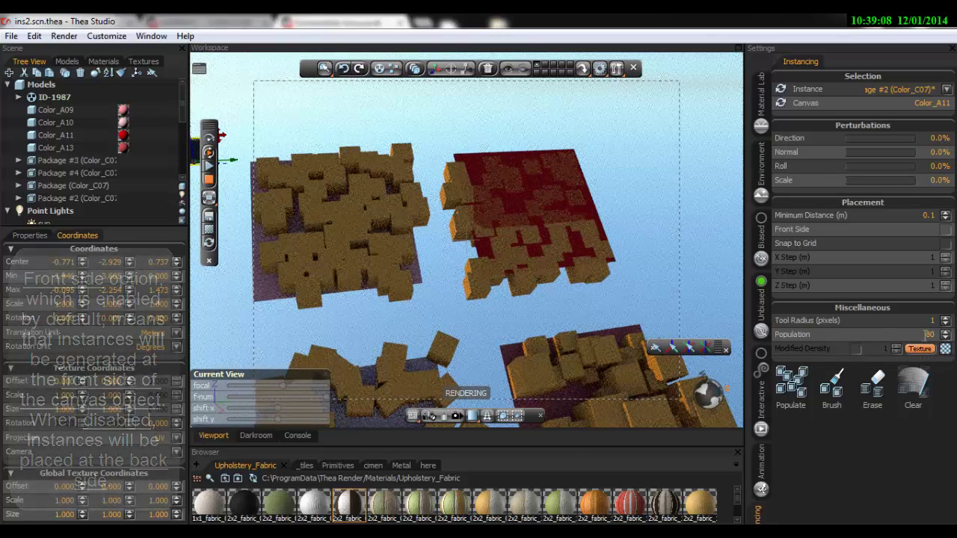
{"action": "left_click", "coordinate": [944, 349]}
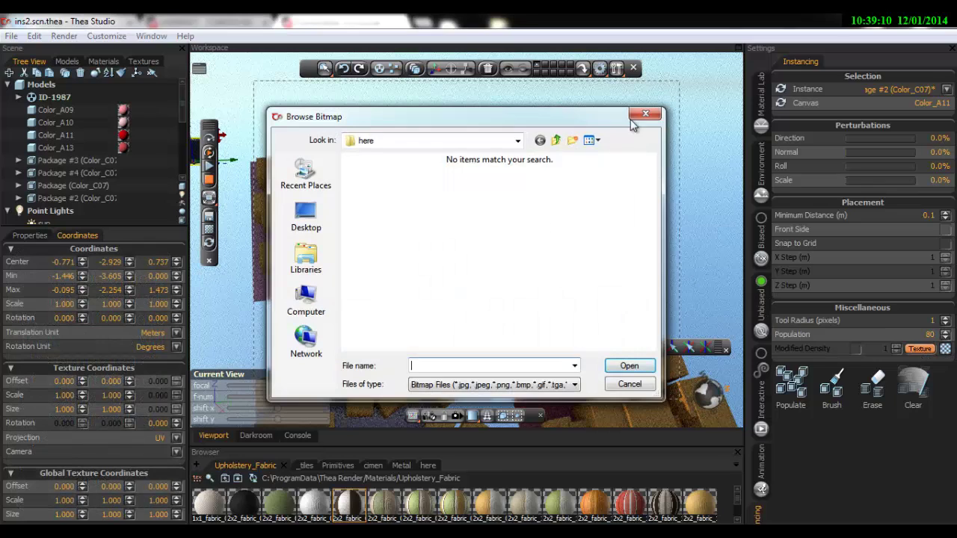
{"action": "left_click", "coordinate": [643, 114]}
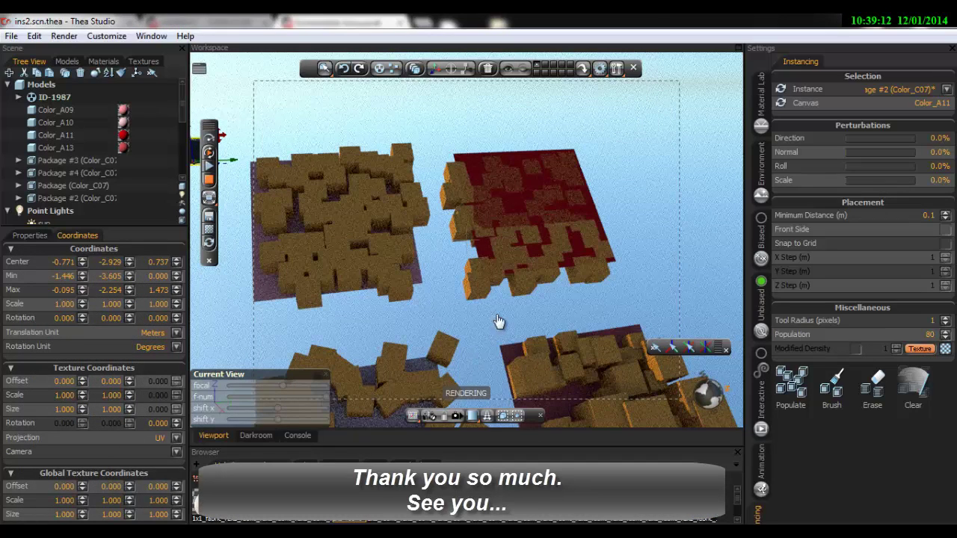
{"action": "mouse_move", "coordinate": [528, 278]}
{"action": "left_mouse_down"}
{"action": "mouse_move", "coordinate": [510, 301]}
{"action": "mouse_move", "coordinate": [508, 356]}
{"action": "mouse_move", "coordinate": [512, 318]}
{"action": "left_mouse_up"}
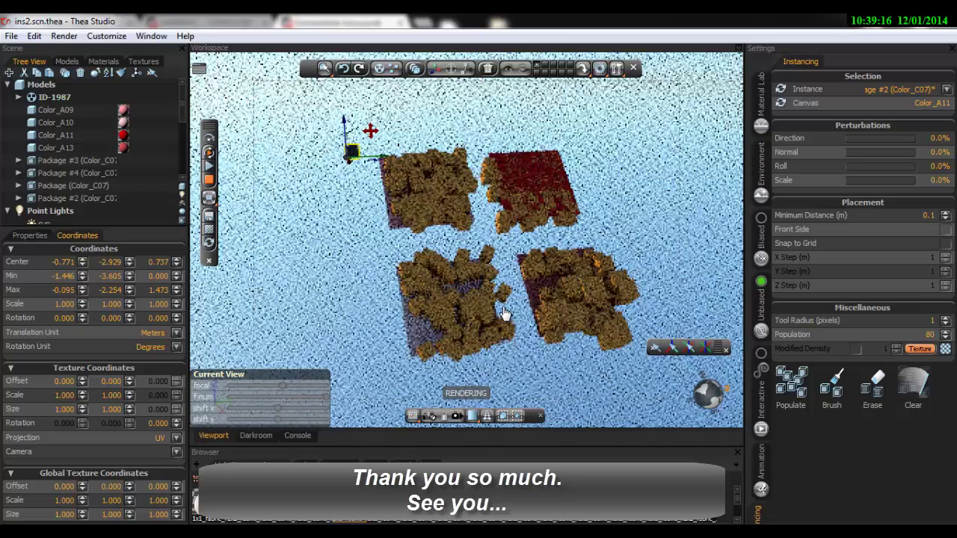